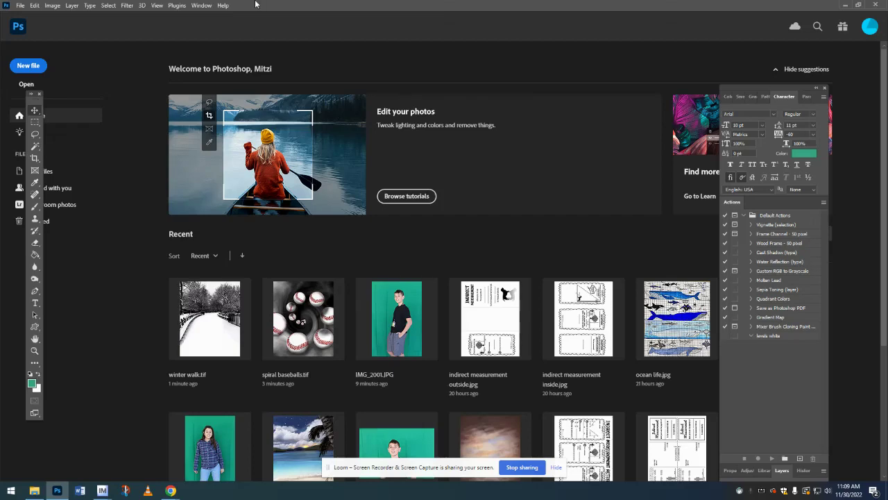
Open IMG_2001, winter walk and spiral baseballs from Downloads together
{"action": "left_click", "coordinate": [21, 5]}
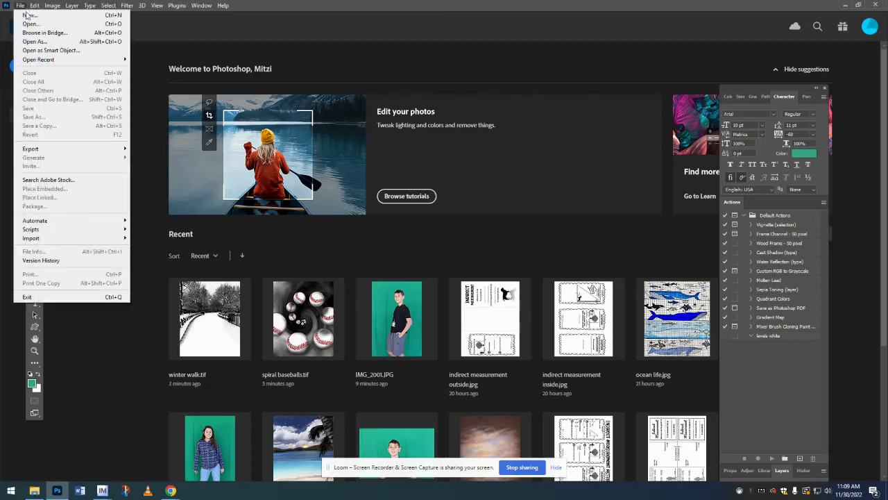
{"action": "left_click", "coordinate": [29, 21]}
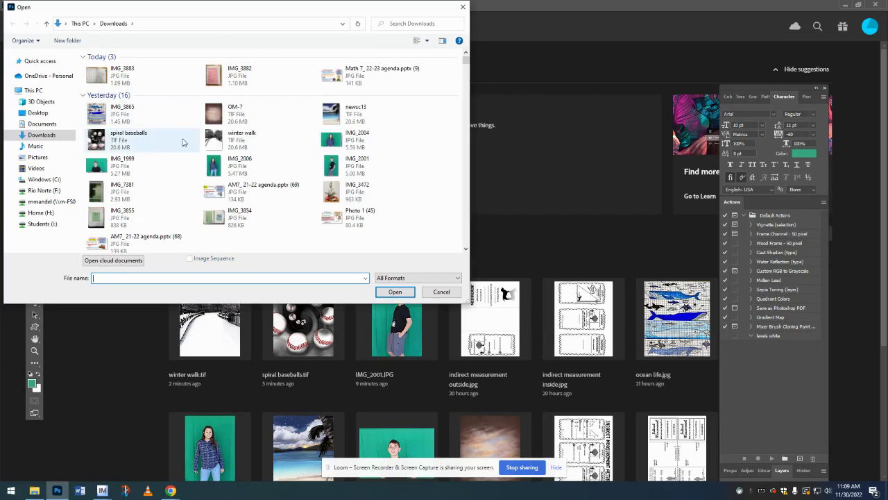
{"action": "left_click", "coordinate": [334, 172]}
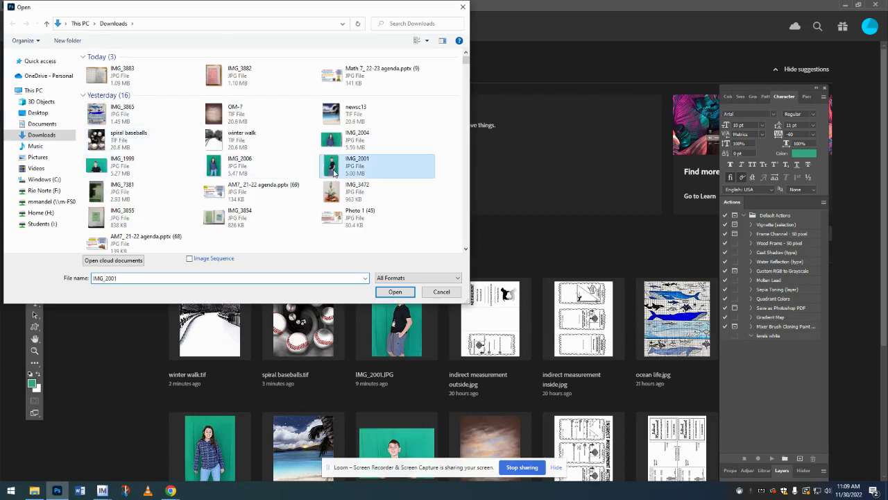
{"action": "left_click", "coordinate": [220, 144], "text": "ctrl"}
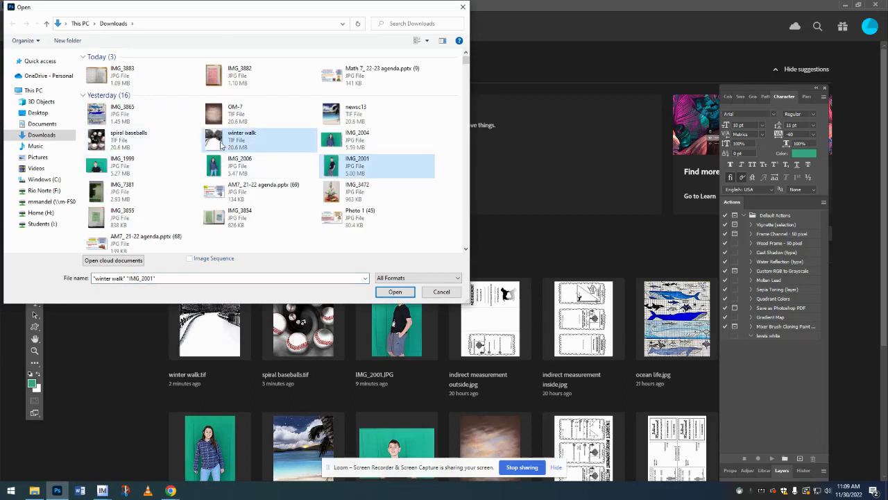
{"action": "left_click", "coordinate": [145, 147], "text": "ctrl"}
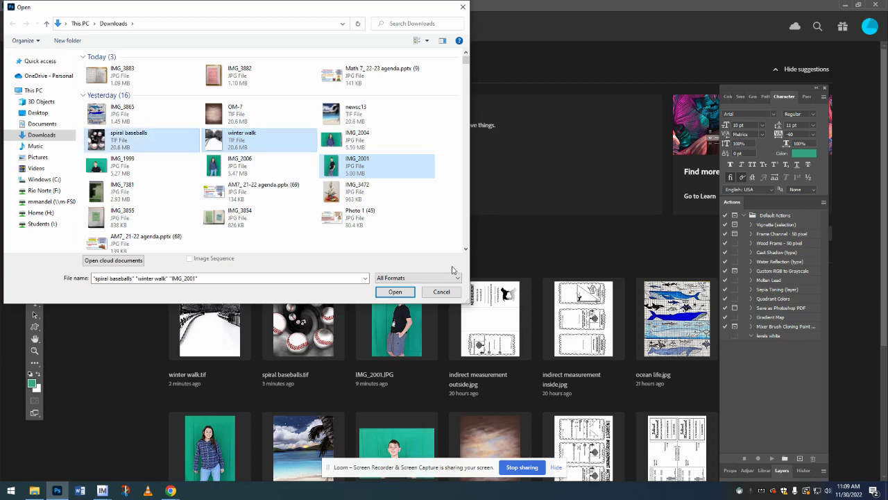
{"action": "left_click", "coordinate": [412, 291]}
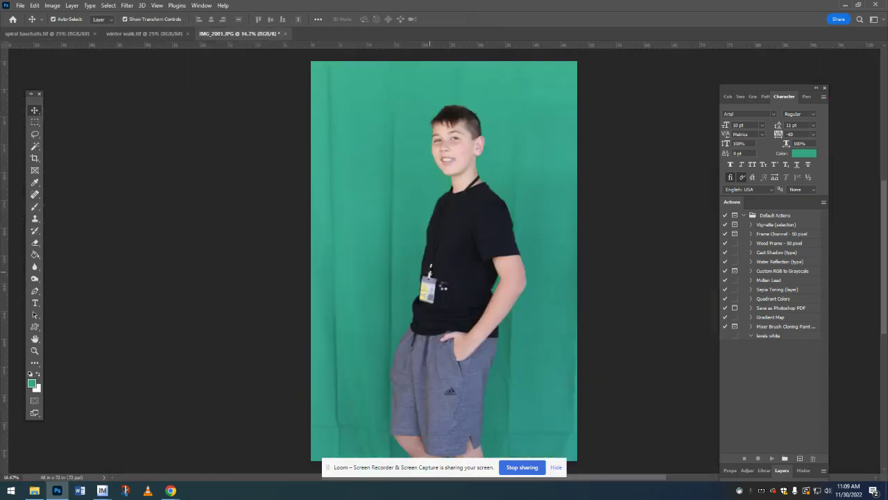
Flip through the winter walk and spiral baseballs tabs, ending on IMG_2001
{"action": "left_click", "coordinate": [149, 35]}
{"action": "left_click", "coordinate": [82, 34]}
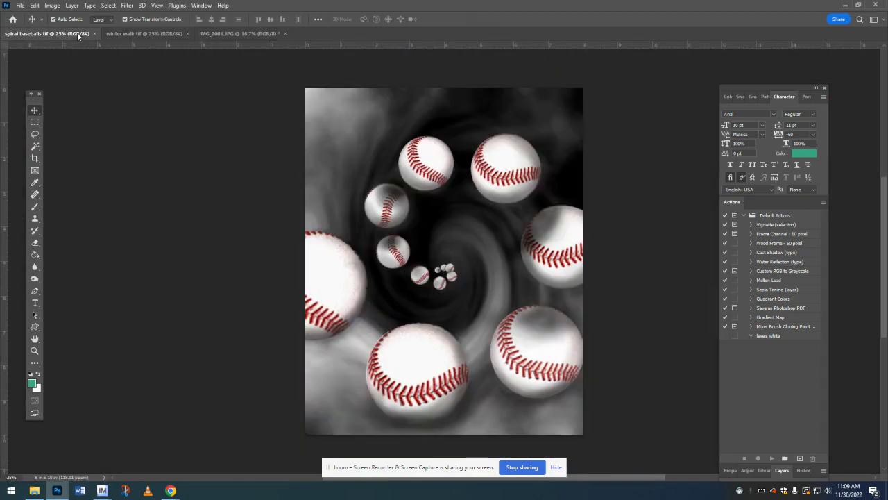
{"action": "left_click", "coordinate": [160, 37]}
{"action": "left_click", "coordinate": [223, 34]}
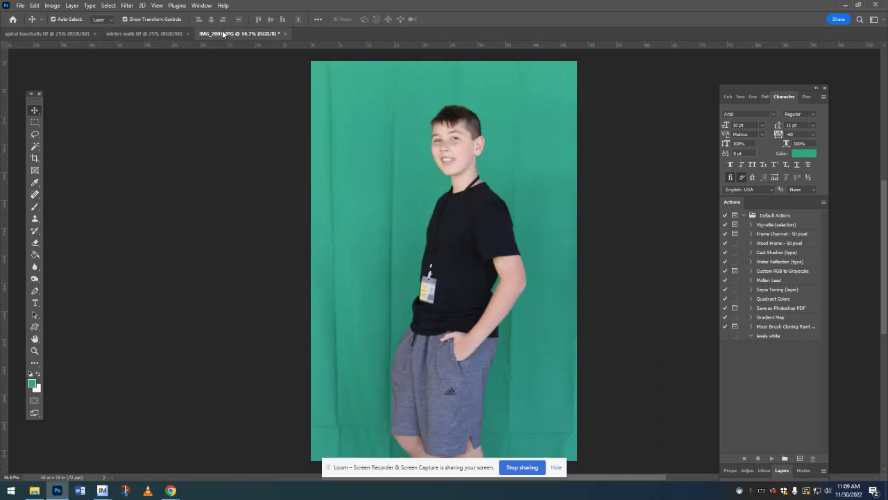
Browse to Students > Common > photo > Backgrounds > ORIGINAL SC 7-16-08 in the Open dialog
{"action": "left_click", "coordinate": [20, 5]}
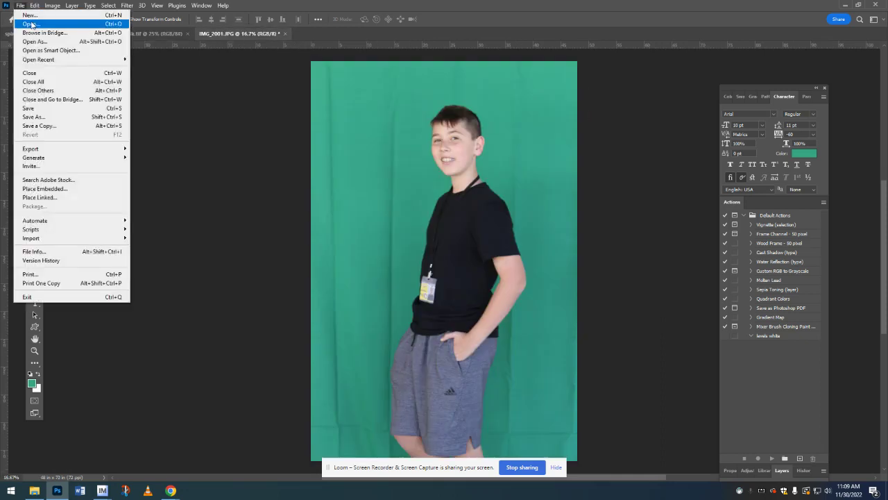
{"action": "left_click", "coordinate": [31, 25]}
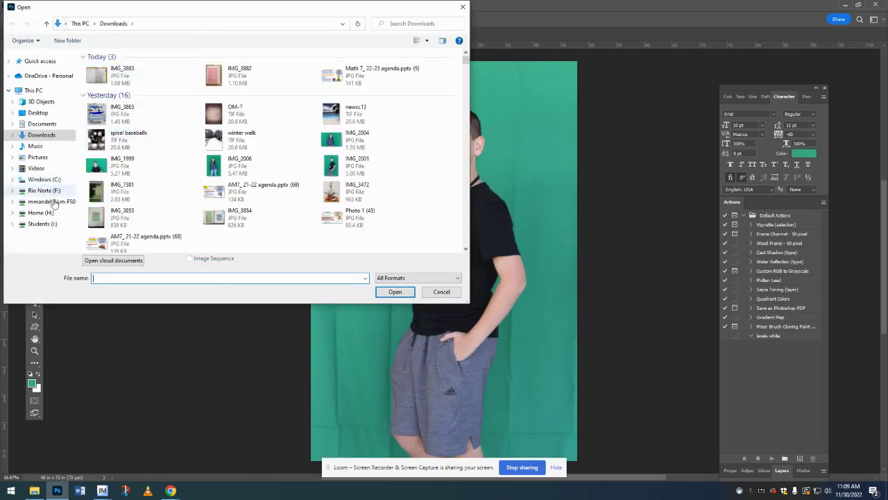
{"action": "left_click", "coordinate": [55, 225]}
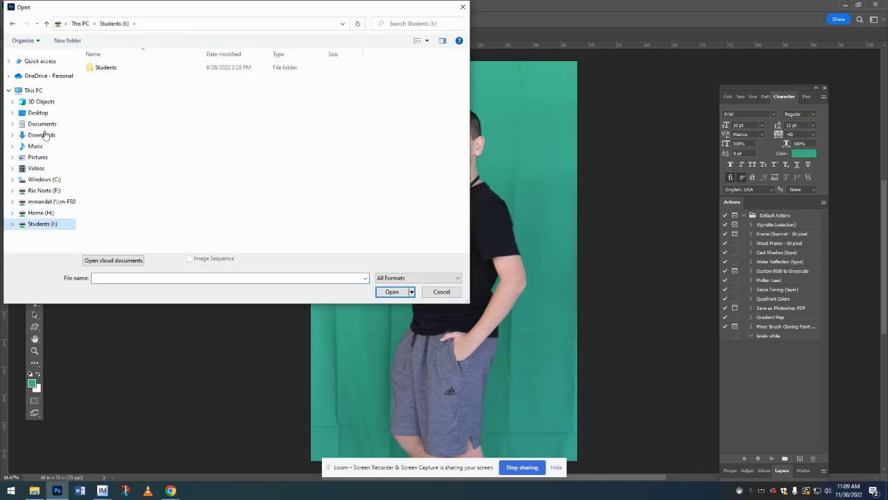
{"action": "double_click", "coordinate": [100, 69]}
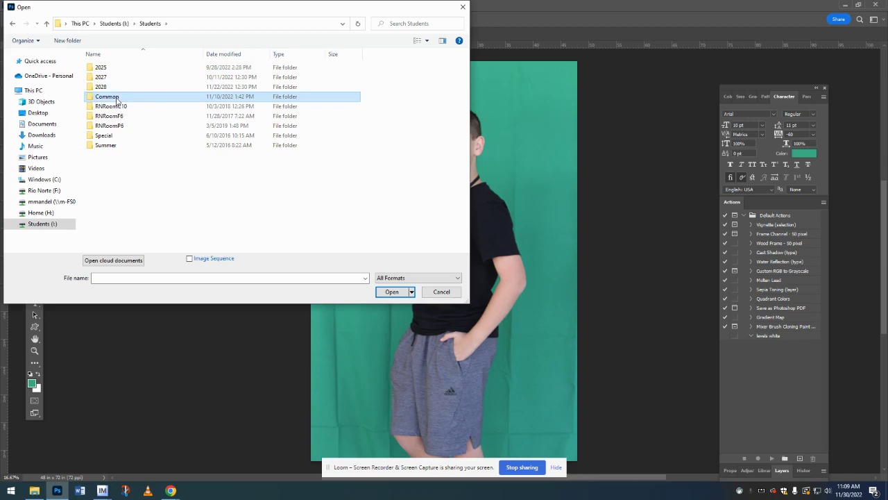
{"action": "double_click", "coordinate": [117, 97]}
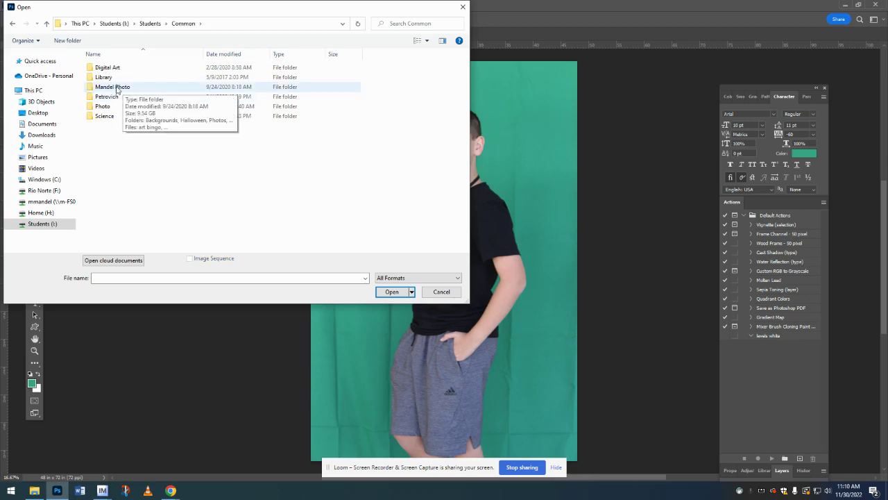
{"action": "double_click", "coordinate": [116, 88]}
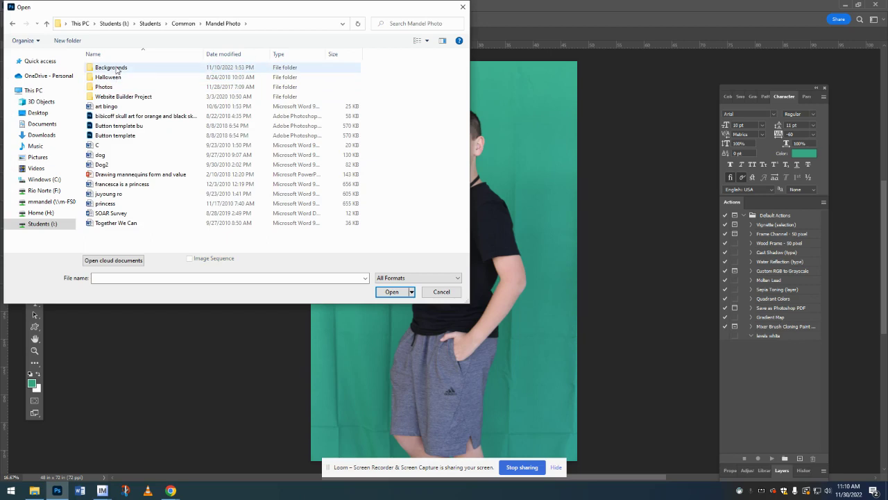
{"action": "double_click", "coordinate": [113, 68]}
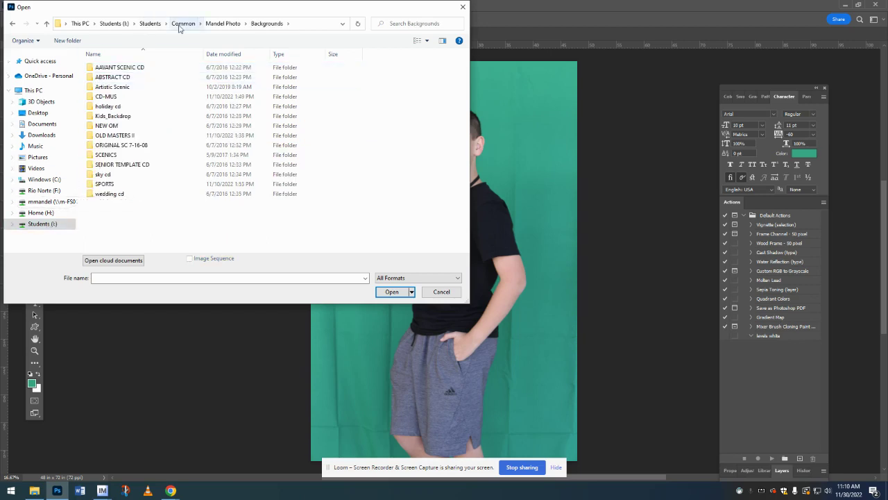
{"action": "double_click", "coordinate": [117, 146]}
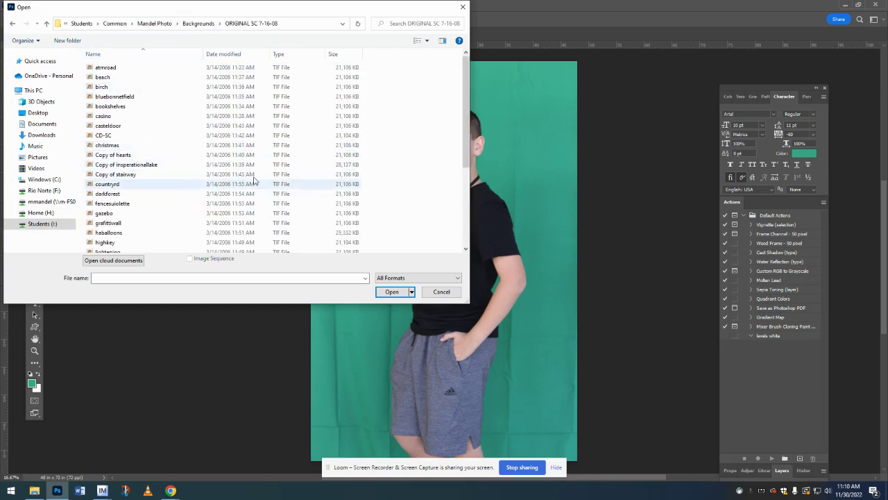
View the backgrounds as Large icons in an enlarged dialog, then cancel without opening
{"action": "left_click", "coordinate": [427, 41]}
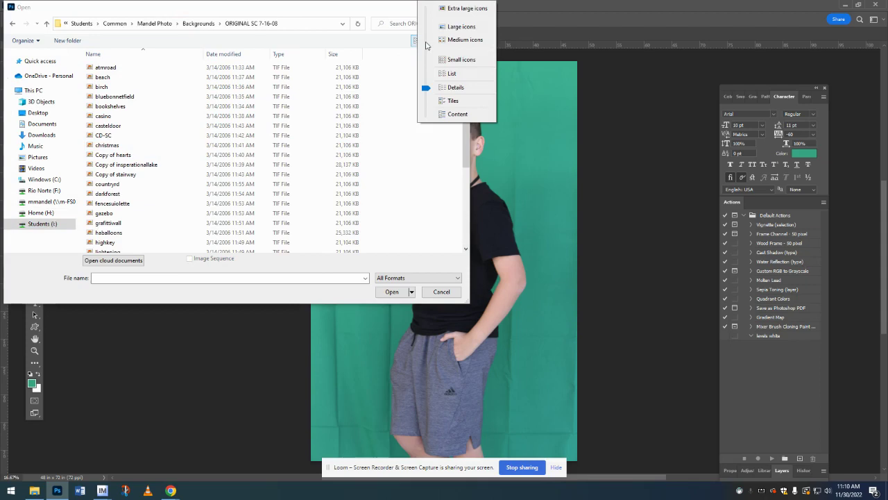
{"action": "left_click", "coordinate": [446, 28]}
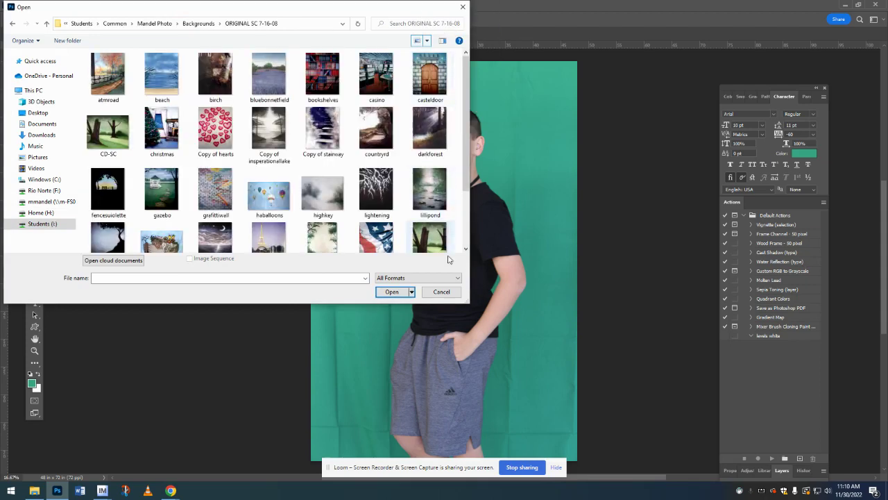
{"action": "left_click_drag", "start_coordinate": [469, 302], "coordinate": [623, 435]}
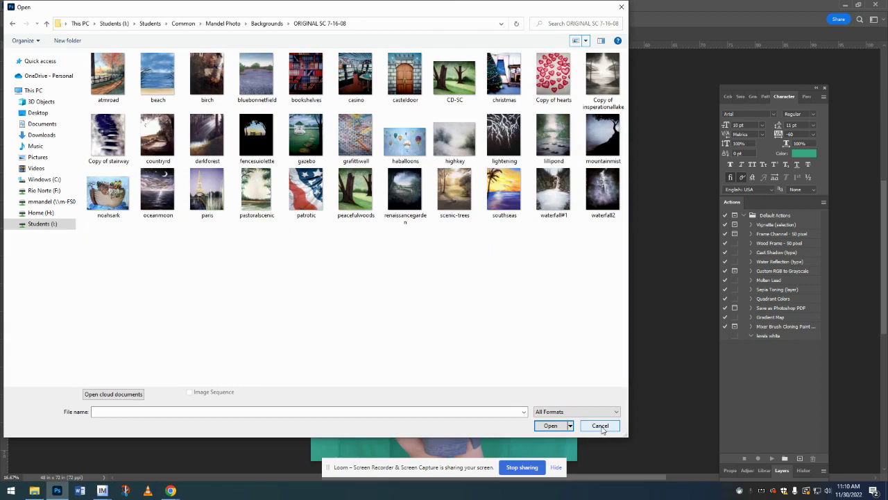
{"action": "left_click", "coordinate": [601, 426]}
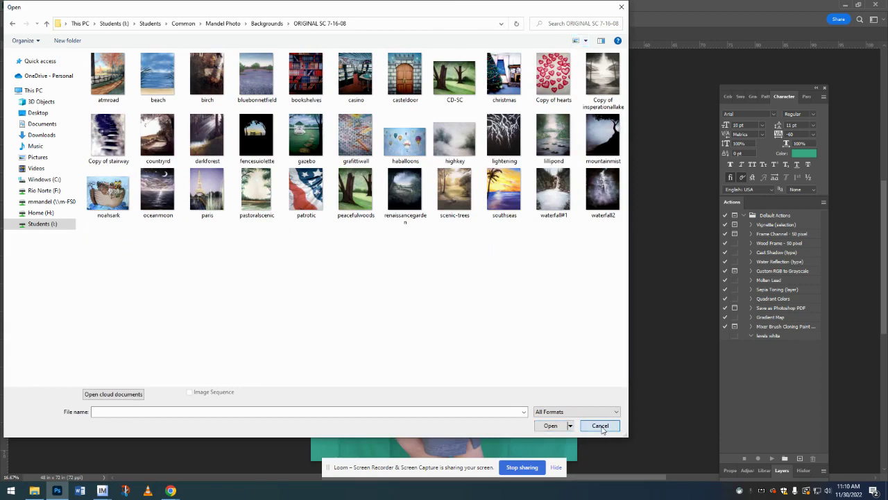
Switch between the winter walk, boy photo and spiral baseballs tabs
{"action": "left_click", "coordinate": [156, 34]}
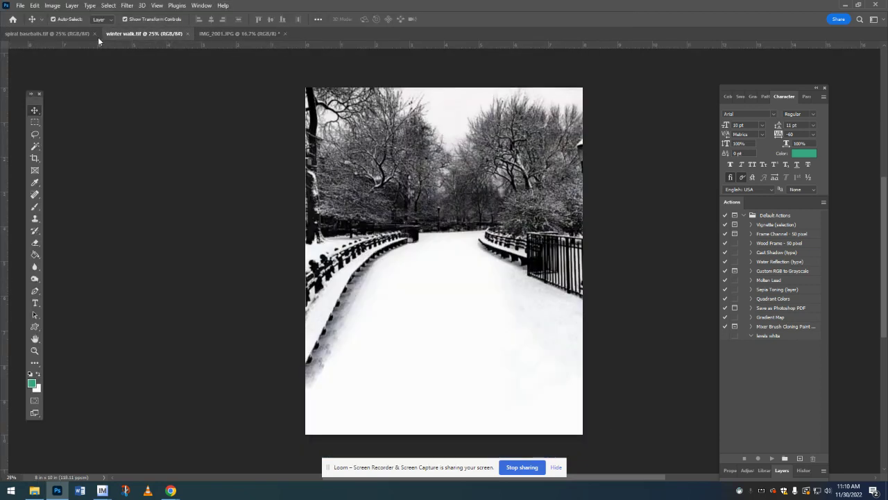
{"action": "left_click", "coordinate": [51, 35]}
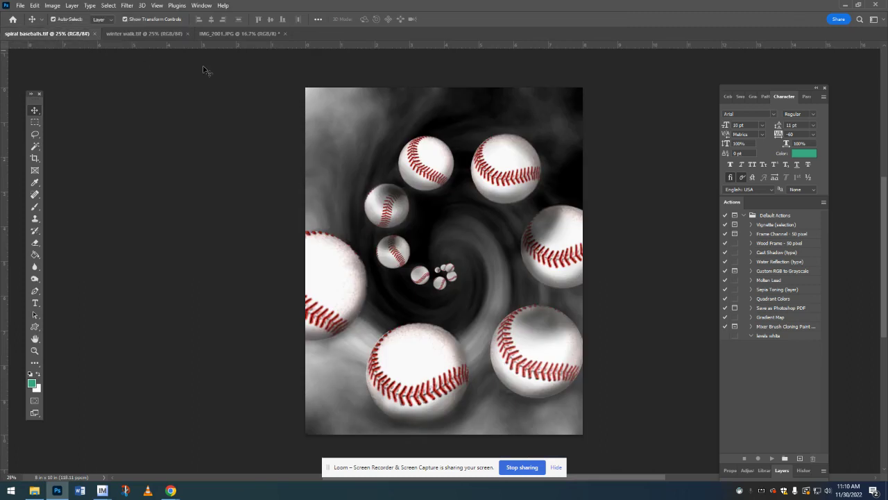
{"action": "left_click", "coordinate": [142, 34]}
{"action": "left_click", "coordinate": [241, 35]}
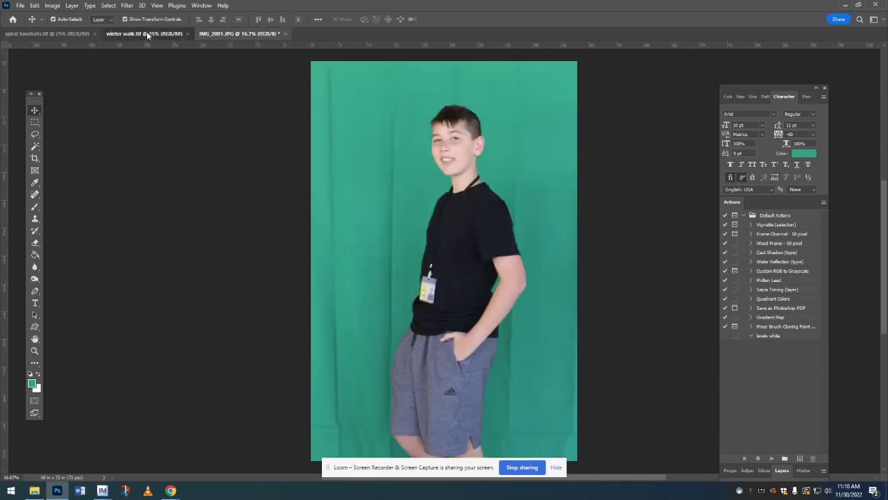
{"action": "left_click", "coordinate": [146, 34]}
{"action": "left_click", "coordinate": [70, 34]}
Float all images in windows and arrange IMG_2001 beside the two backgrounds
{"action": "left_click", "coordinate": [201, 6]}
{"action": "mouse_move", "coordinate": [207, 16]}
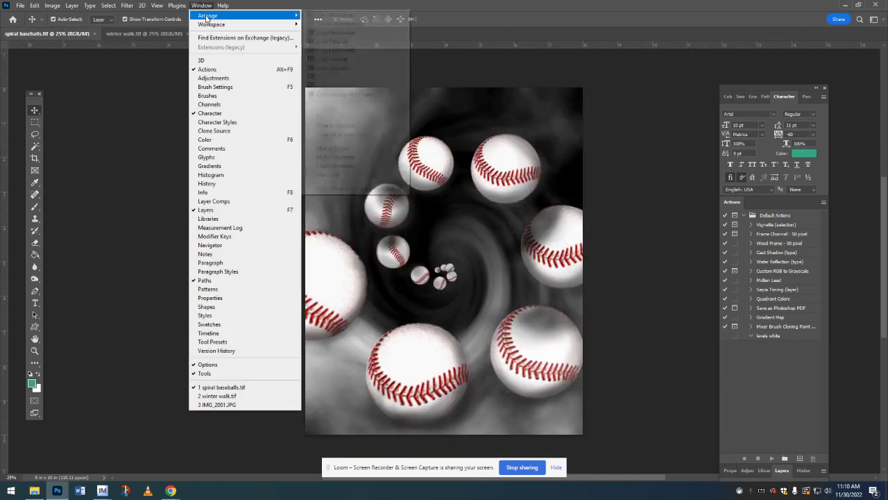
{"action": "left_click", "coordinate": [334, 133]}
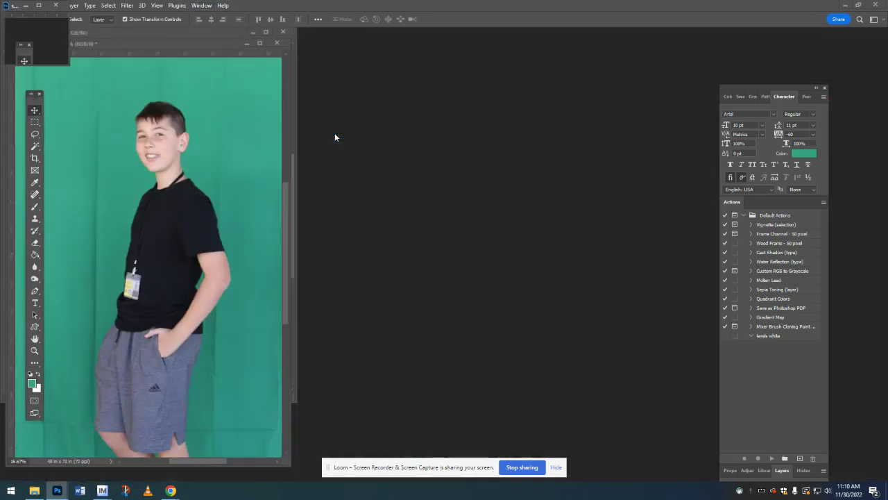
{"action": "left_click_drag", "start_coordinate": [207, 43], "coordinate": [538, 47]}
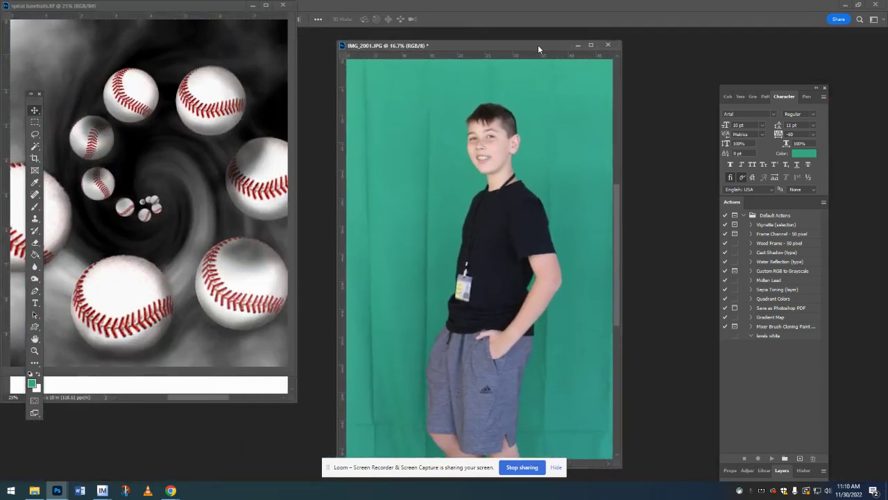
{"action": "left_click_drag", "start_coordinate": [192, 6], "coordinate": [218, 64]}
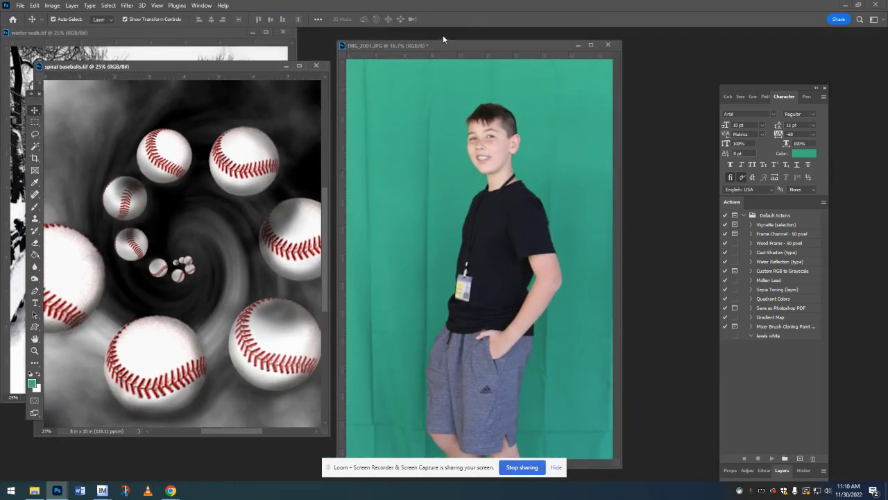
{"action": "left_click_drag", "start_coordinate": [445, 45], "coordinate": [435, 43]}
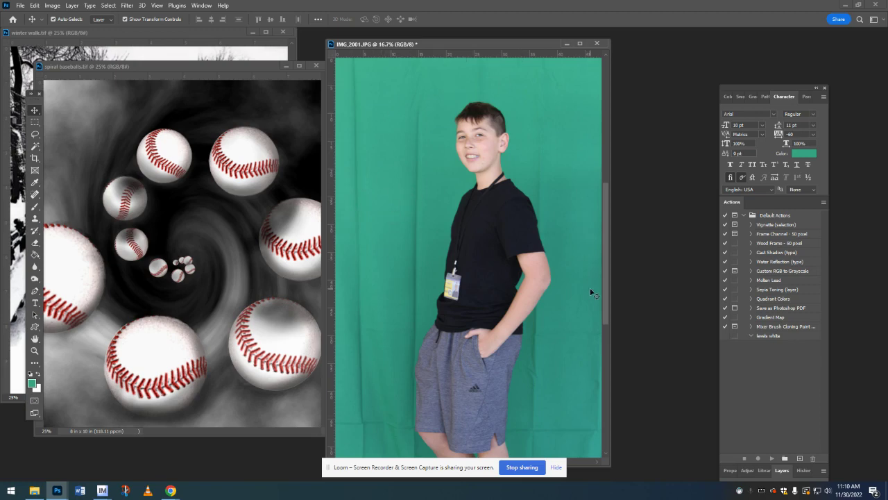
Start Select > Color Range on IMG_2001 and sample the green backdrop
{"action": "left_click", "coordinate": [109, 6]}
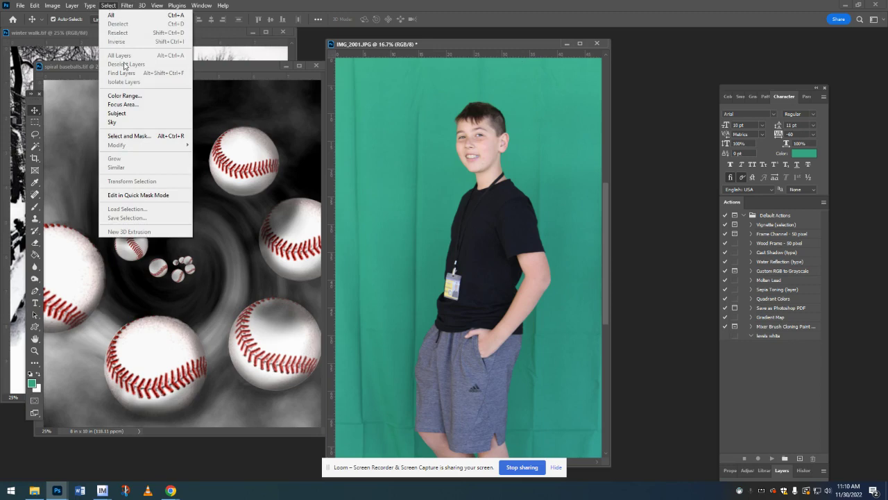
{"action": "left_click", "coordinate": [134, 95]}
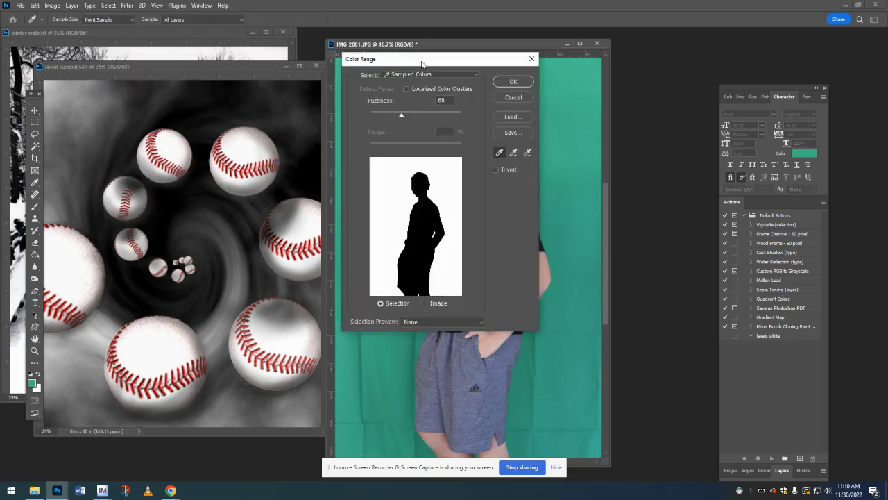
{"action": "left_click_drag", "start_coordinate": [421, 64], "coordinate": [183, 99]}
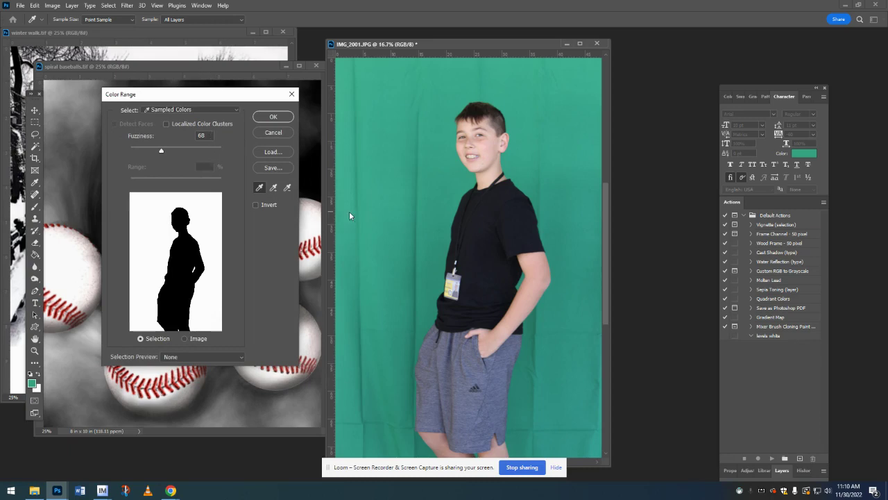
{"action": "left_click", "coordinate": [393, 169]}
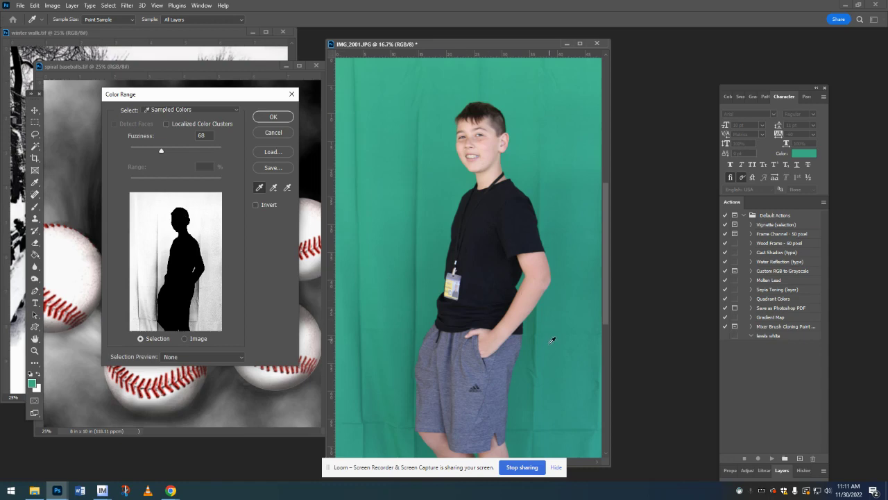
Add seven more backdrop greens from around the photo to the sampled range
{"action": "left_click", "coordinate": [531, 376]}
{"action": "left_click", "coordinate": [574, 329]}
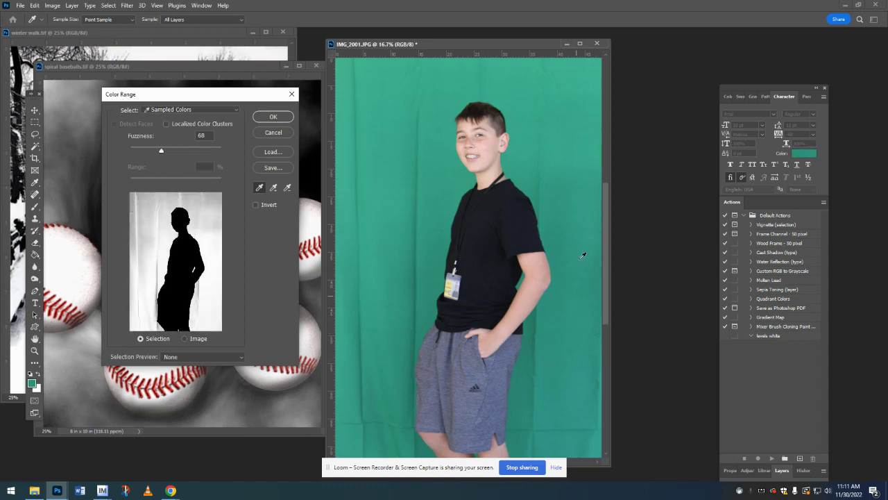
{"action": "left_click", "coordinate": [567, 168]}
{"action": "left_click", "coordinate": [372, 91]}
{"action": "left_click", "coordinate": [368, 255]}
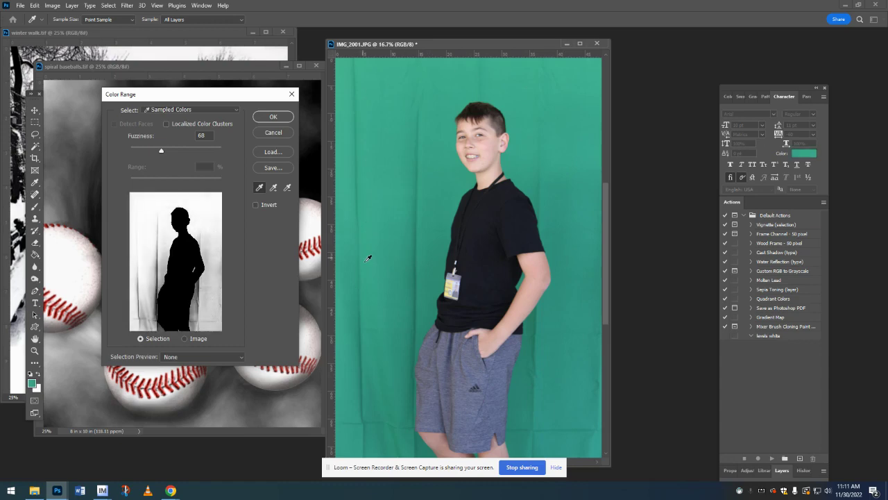
{"action": "left_click", "coordinate": [381, 366]}
{"action": "left_click", "coordinate": [354, 388]}
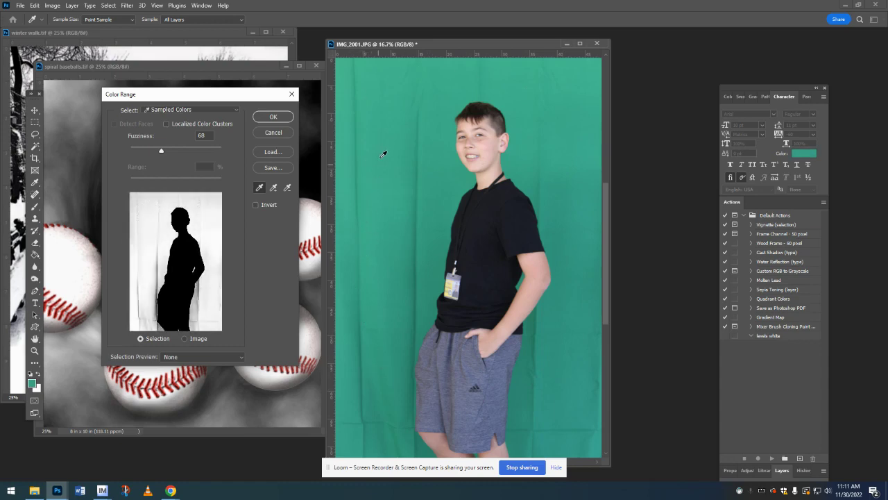
Add further backdrop shades, including the streaks beside the legs and shirt
{"action": "left_click", "coordinate": [388, 146]}
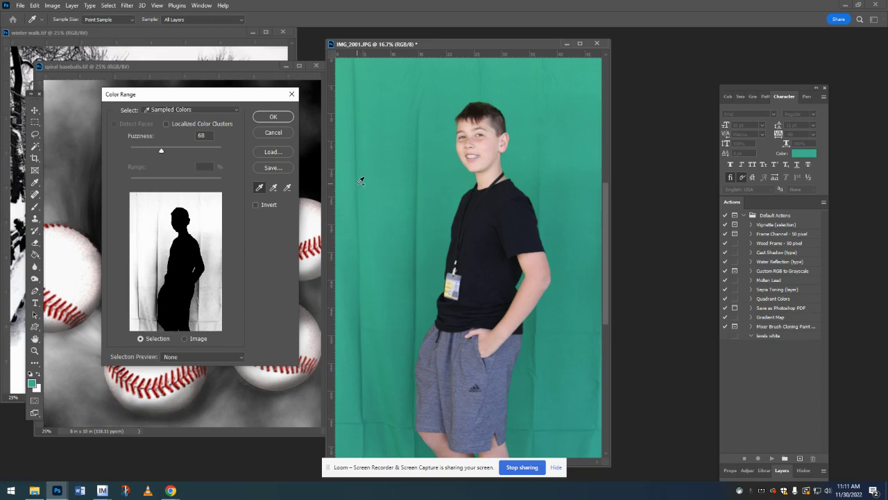
{"action": "left_click", "coordinate": [361, 181]}
{"action": "left_click", "coordinate": [419, 188]}
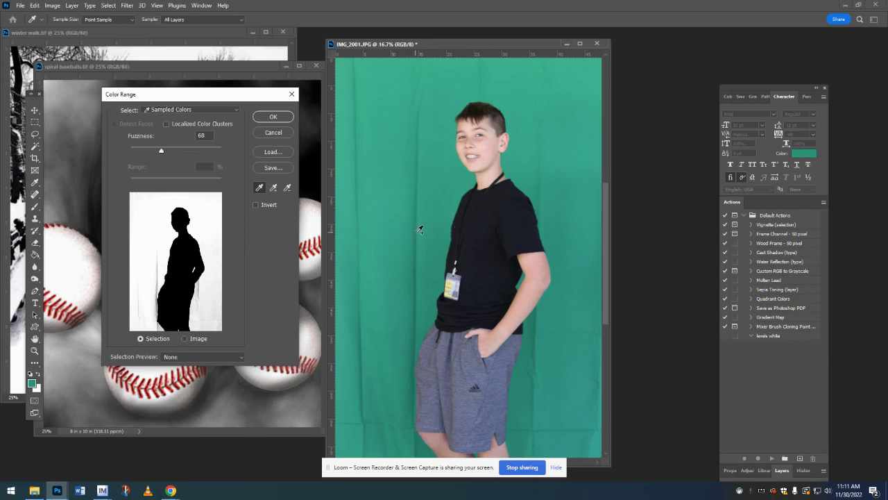
{"action": "left_click", "coordinate": [420, 227]}
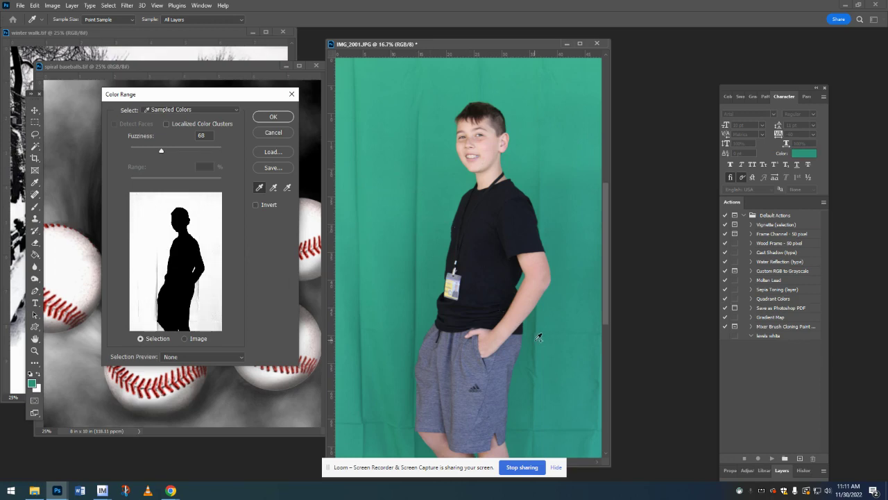
{"action": "left_click", "coordinate": [541, 338]}
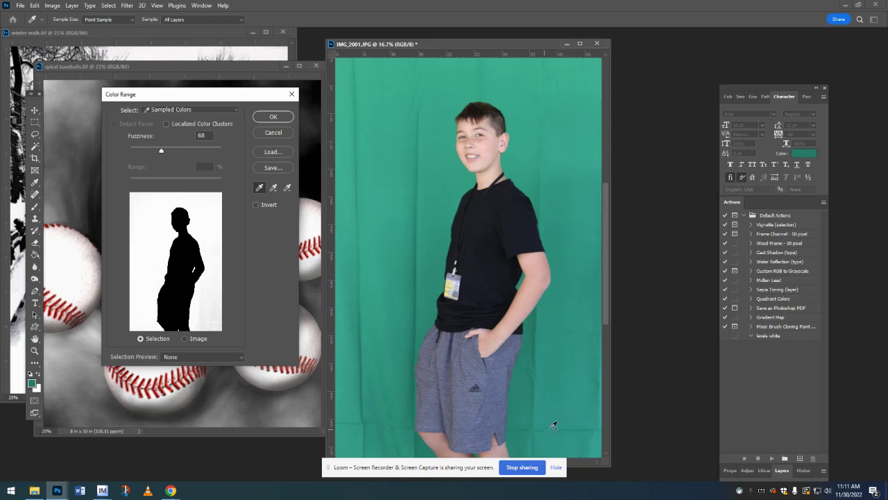
{"action": "left_click", "coordinate": [595, 419]}
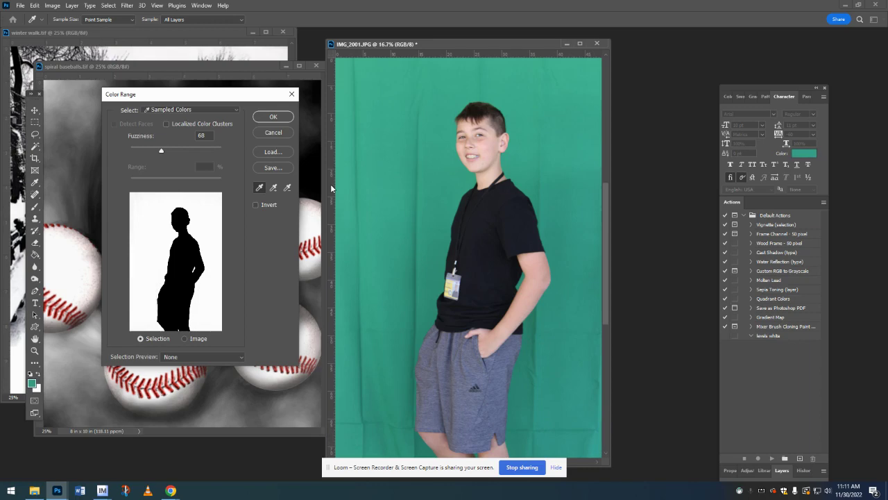
{"action": "left_click", "coordinate": [419, 323]}
Sample a brighter backdrop green, then settle the Fuzziness at 67 after trying lower values
{"action": "left_click", "coordinate": [419, 269]}
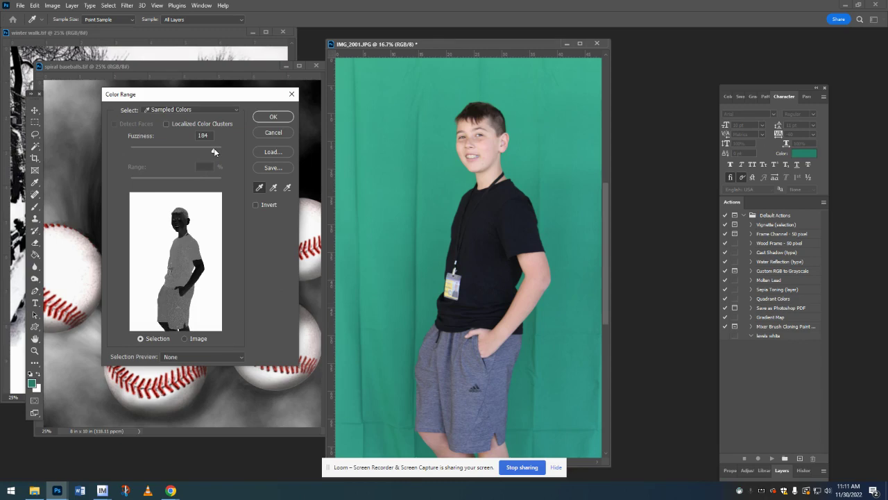
{"action": "left_click_drag", "start_coordinate": [213, 152], "coordinate": [140, 153]}
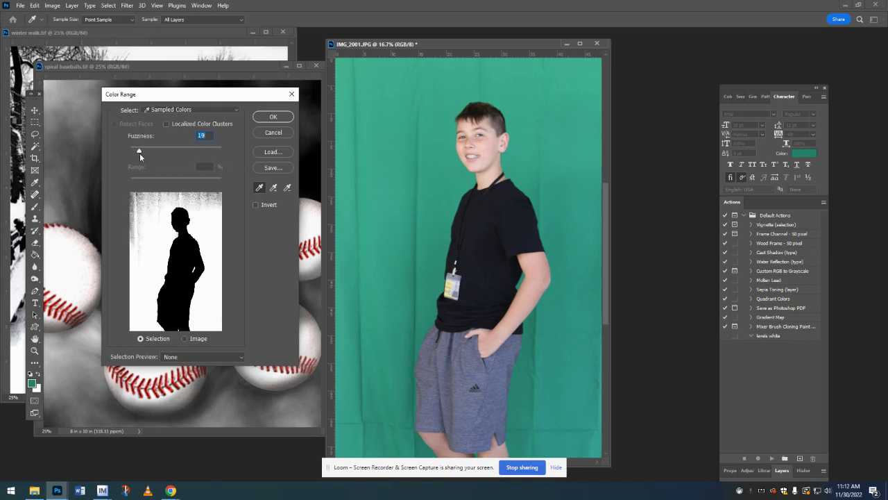
{"action": "left_click_drag", "start_coordinate": [135, 151], "coordinate": [160, 151]}
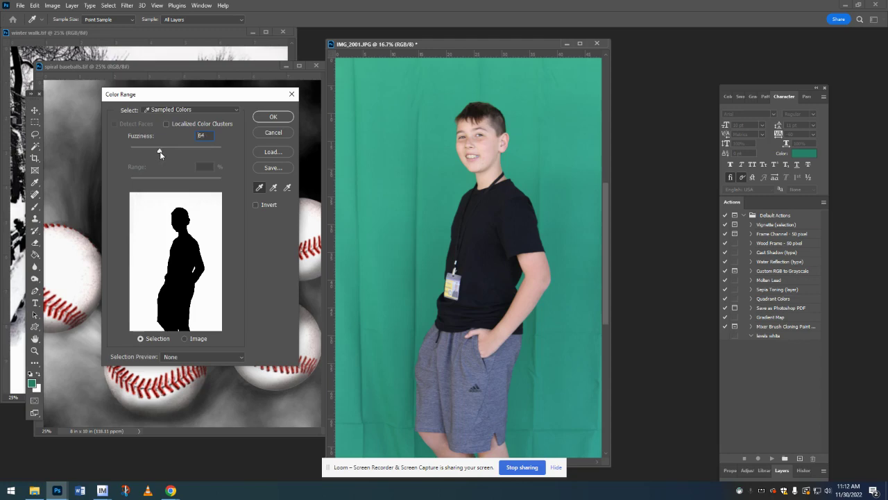
{"action": "left_click_drag", "start_coordinate": [159, 151], "coordinate": [162, 154]}
Accept the Color Range selection and apply Select Inverse so the boy is selected
{"action": "left_click", "coordinate": [273, 116]}
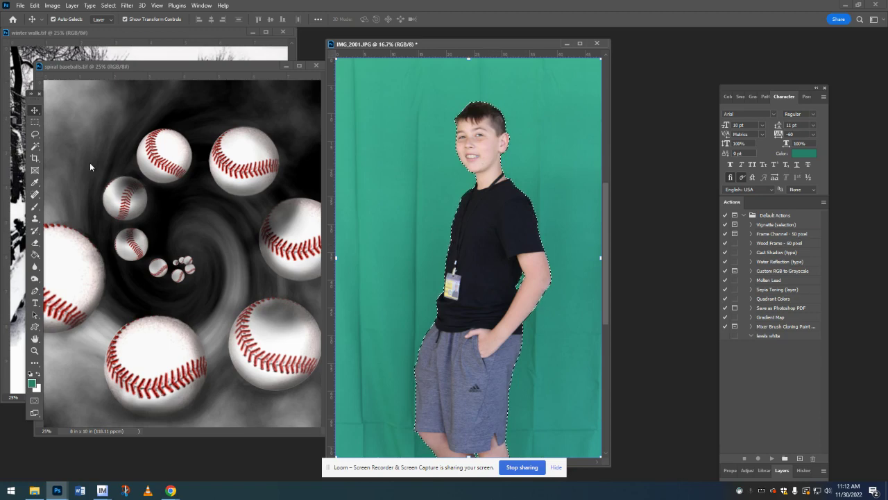
{"action": "left_click", "coordinate": [34, 149]}
{"action": "right_click", "coordinate": [510, 217]}
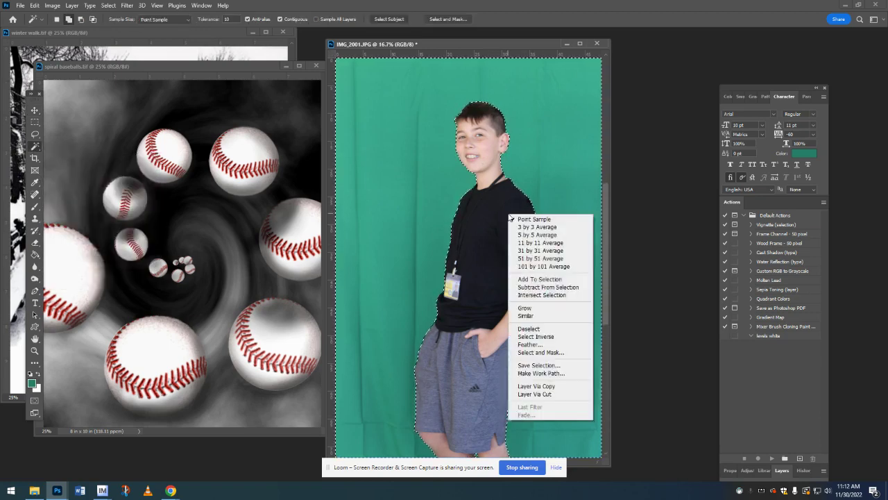
{"action": "left_click", "coordinate": [34, 148]}
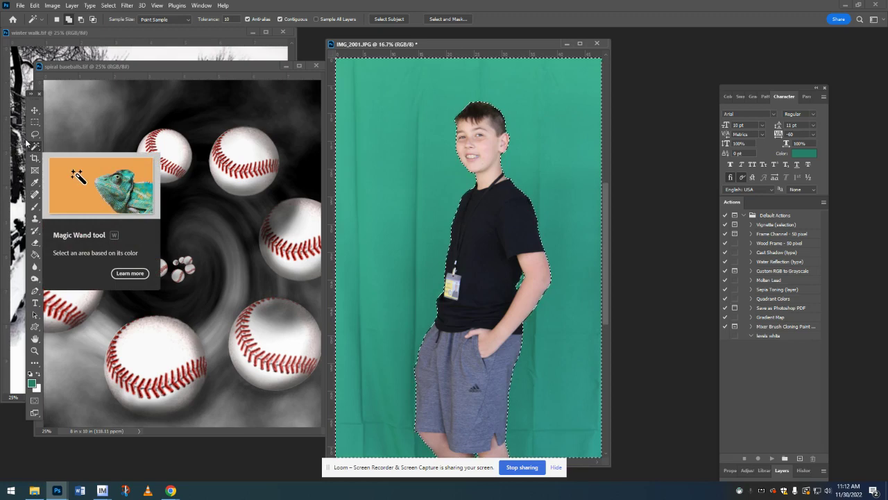
{"action": "right_click", "coordinate": [497, 195]}
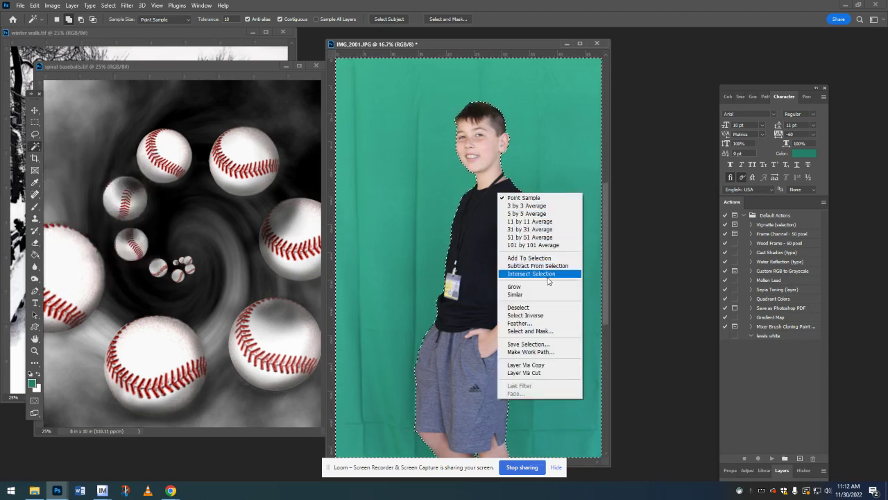
{"action": "left_click", "coordinate": [567, 315]}
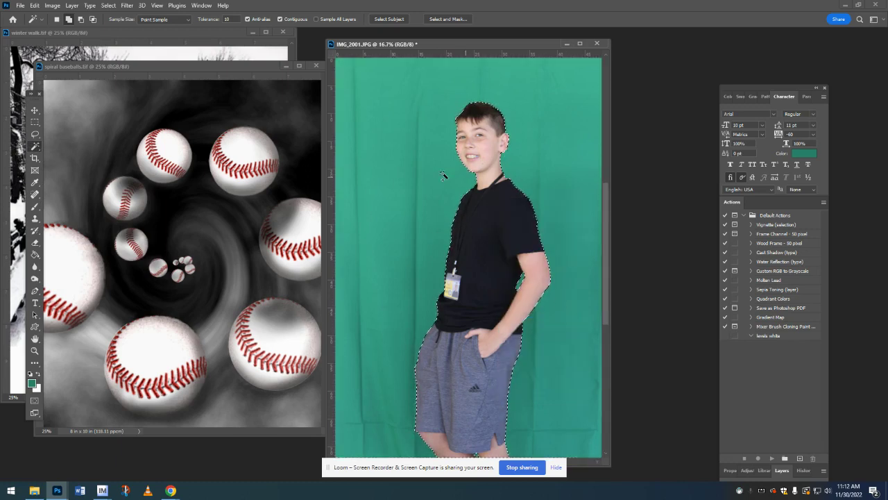
Drag the cut-out boy into spiral baseballs.tif and fit the canvas in view
{"action": "left_click", "coordinate": [35, 111]}
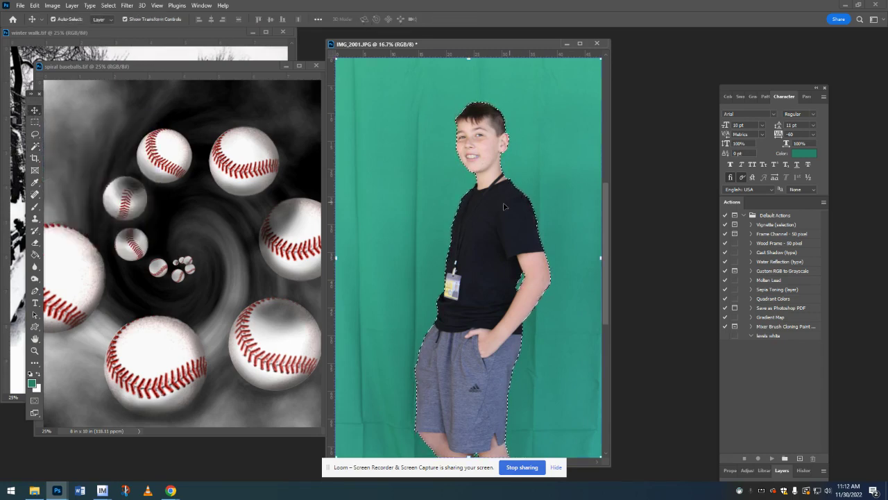
{"action": "left_click_drag", "start_coordinate": [482, 204], "coordinate": [224, 194]}
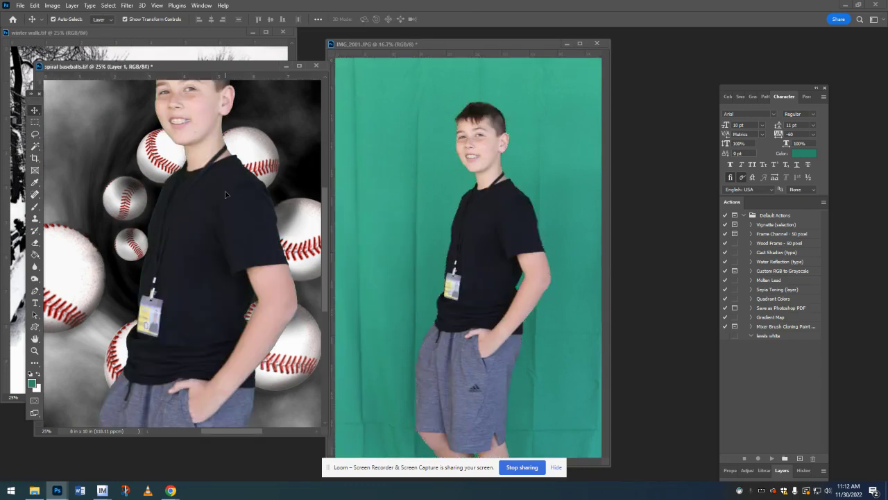
{"action": "key", "text": "ctrl+0"}
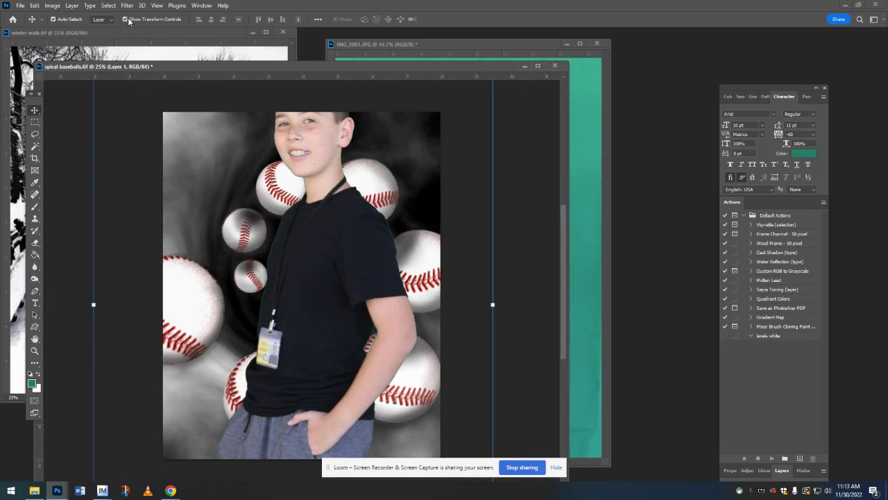
Scale the boy to about 62% and place him at the bottom edge, committing the transform
{"action": "left_click_drag", "start_coordinate": [275, 143], "coordinate": [271, 228]}
{"action": "left_click_drag", "start_coordinate": [488, 90], "coordinate": [322, 342]}
{"action": "left_click_drag", "start_coordinate": [261, 349], "coordinate": [338, 184]}
{"action": "left_click_drag", "start_coordinate": [409, 111], "coordinate": [395, 99]}
{"action": "key", "text": "Return"}
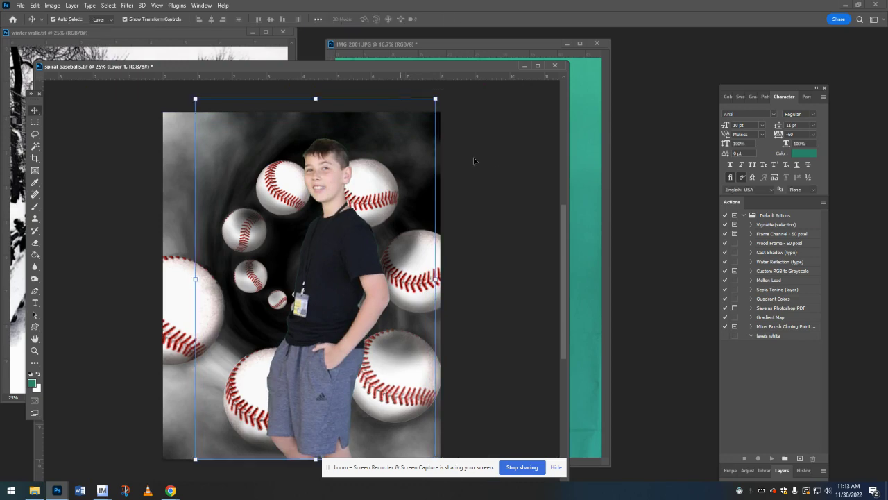
Reselect the boy's layer and flatten spiral baseballs.tif into a single layer
{"action": "left_click", "coordinate": [496, 167]}
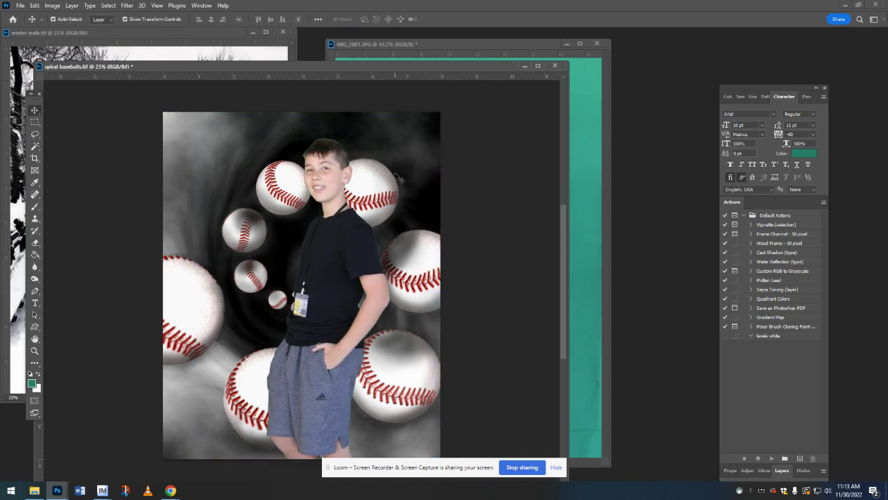
{"action": "left_click", "coordinate": [340, 179]}
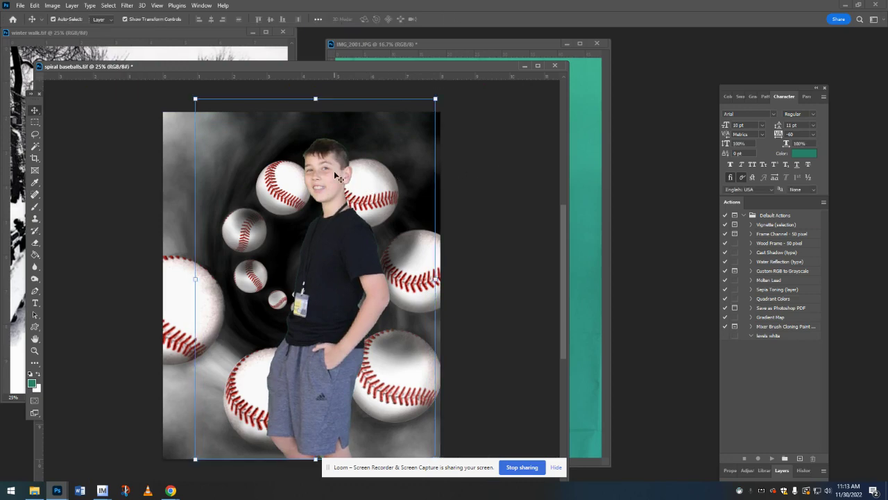
{"action": "left_click", "coordinate": [72, 6]}
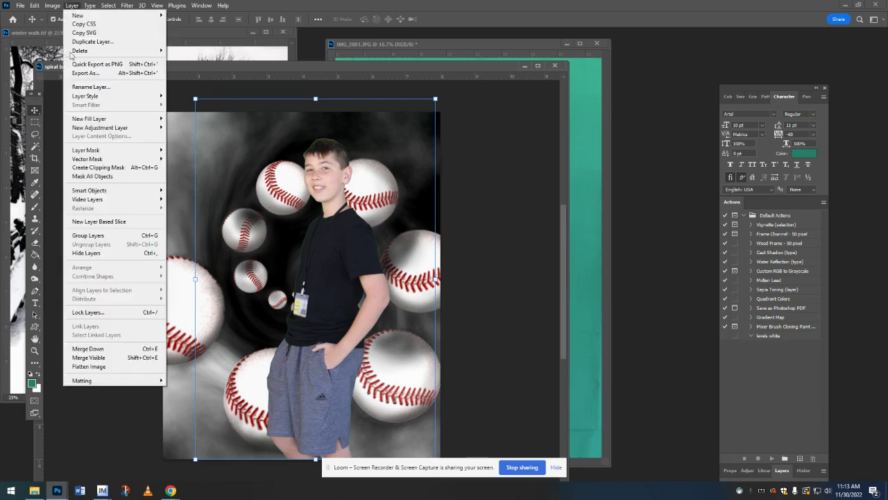
{"action": "left_click", "coordinate": [108, 366]}
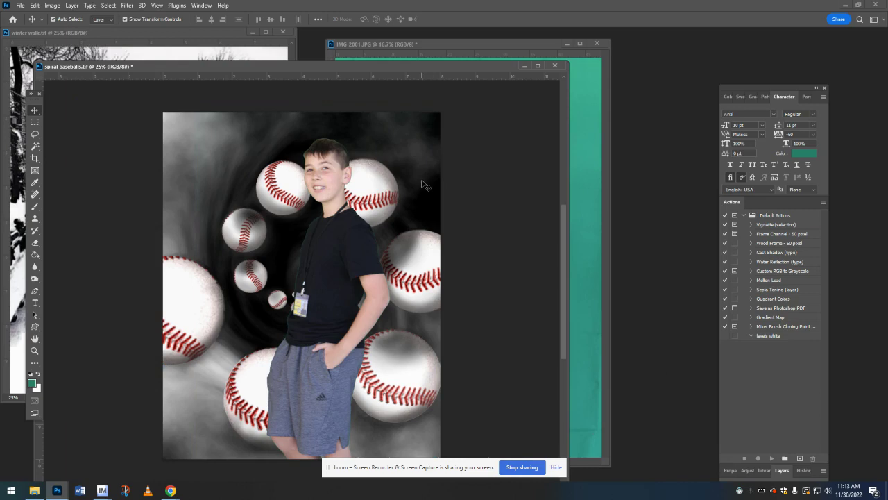
Undo the flatten and zoom in to 50% to inspect the boy's edges
{"action": "key", "text": "ctrl+z"}
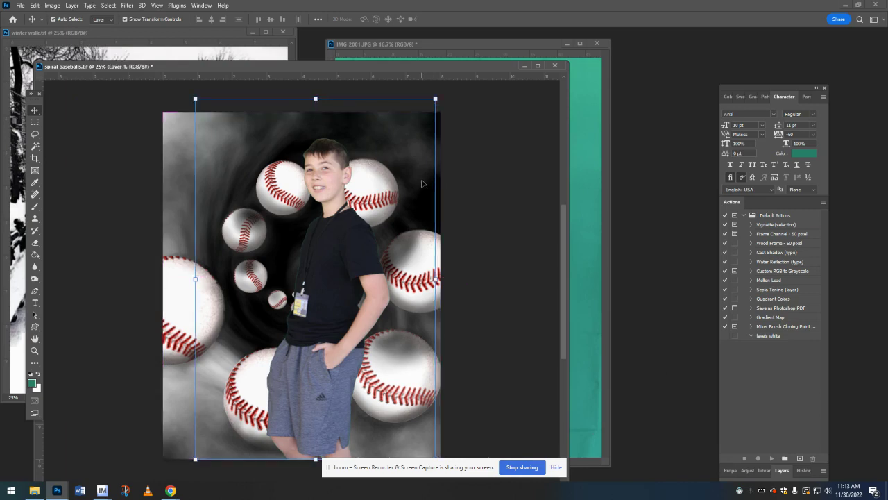
{"action": "key", "text": "ctrl+equal"}
{"action": "key", "text": "ctrl+equal"}
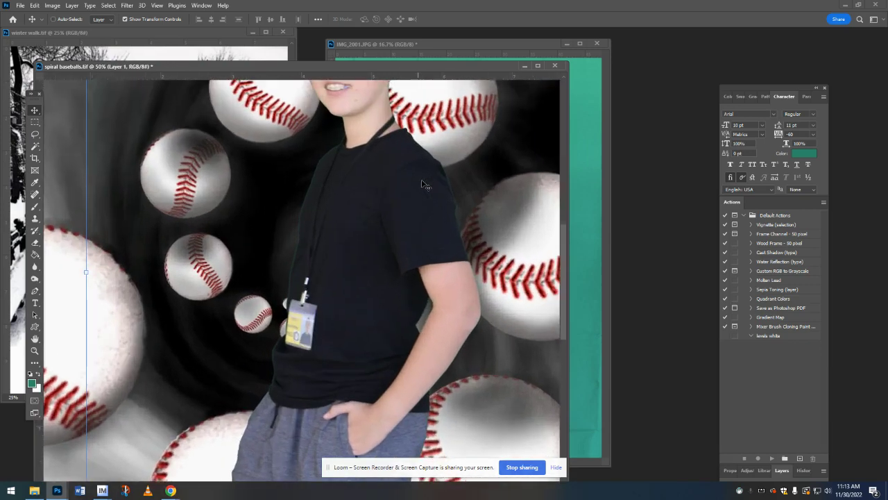
{"action": "key", "text": "ctrl+equal"}
{"action": "key", "text": "ctrl+equal"}
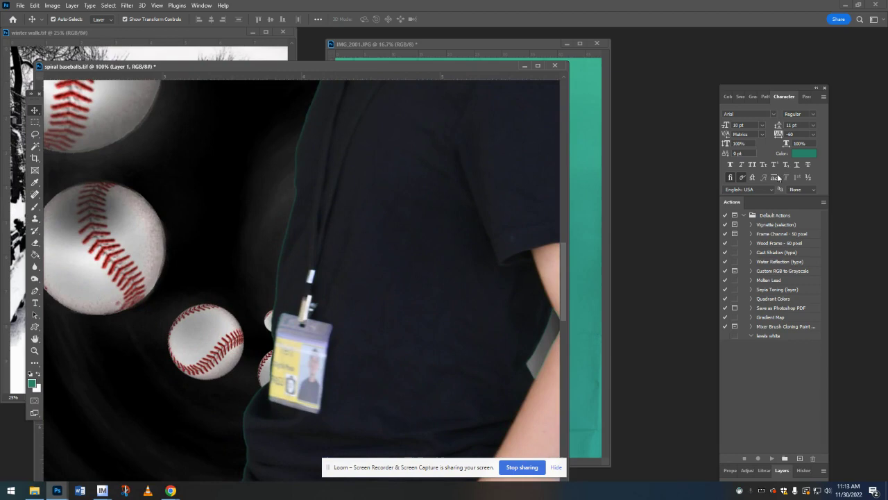
Pull the Actions and Layers panels out of the dock into their own floating panels
{"action": "left_click", "coordinate": [201, 6]}
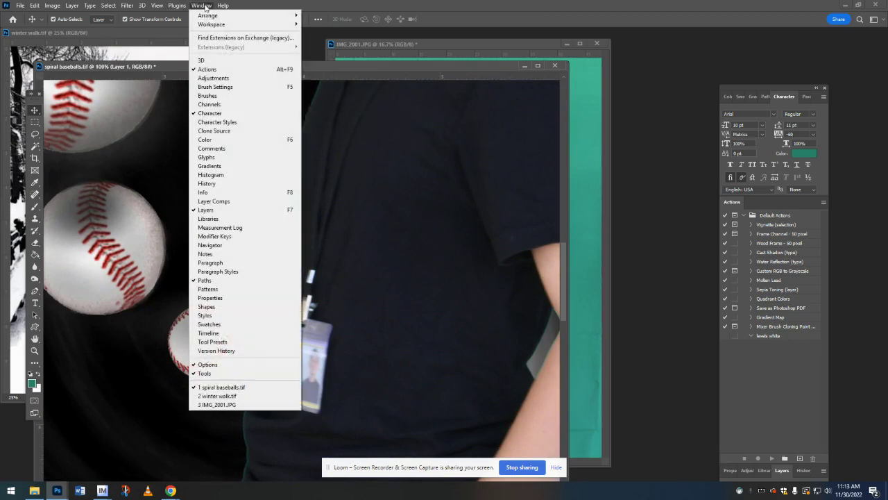
{"action": "left_click", "coordinate": [220, 210]}
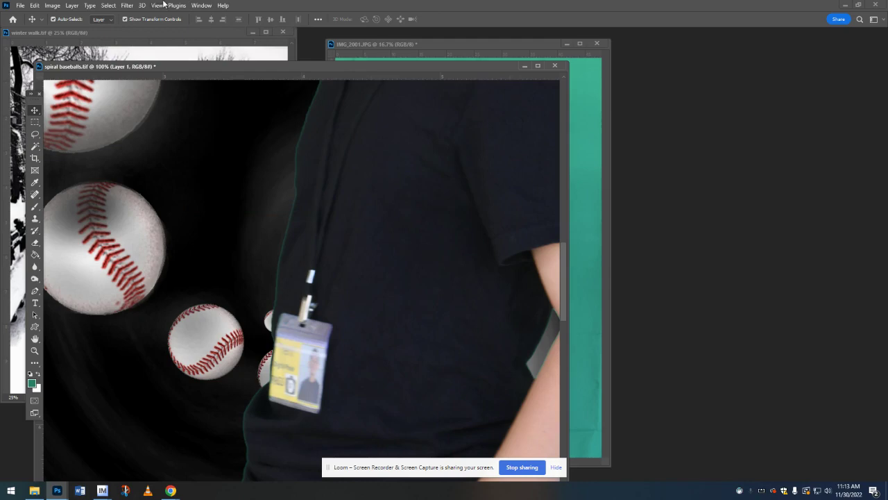
{"action": "left_click", "coordinate": [195, 4]}
{"action": "left_click", "coordinate": [244, 209]}
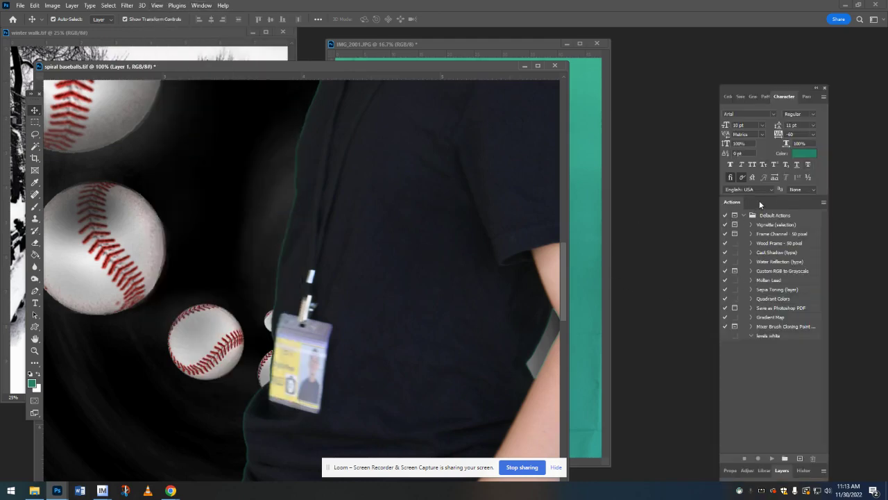
{"action": "left_click_drag", "start_coordinate": [759, 204], "coordinate": [678, 237]}
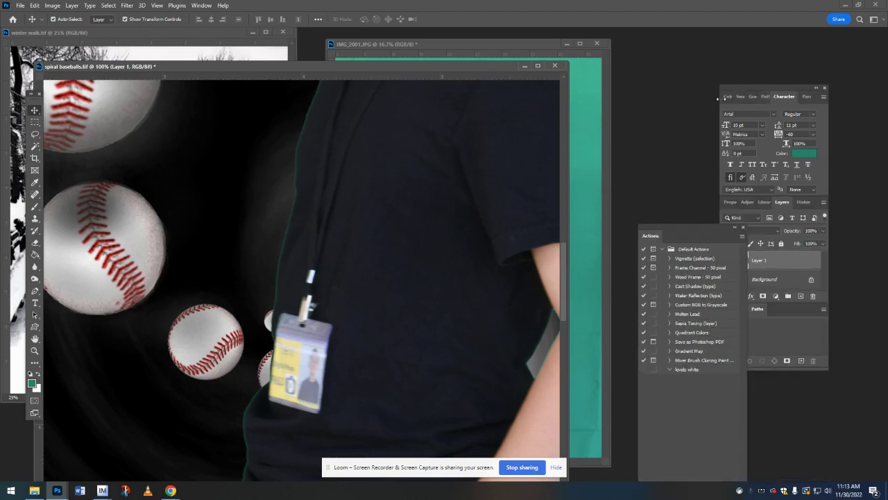
{"action": "left_click_drag", "start_coordinate": [717, 98], "coordinate": [677, 112]}
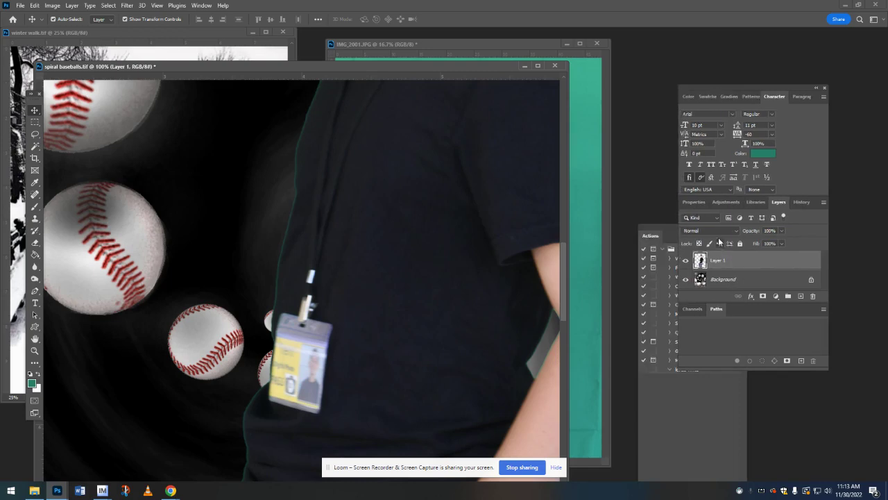
{"action": "left_click_drag", "start_coordinate": [776, 201], "coordinate": [671, 54]}
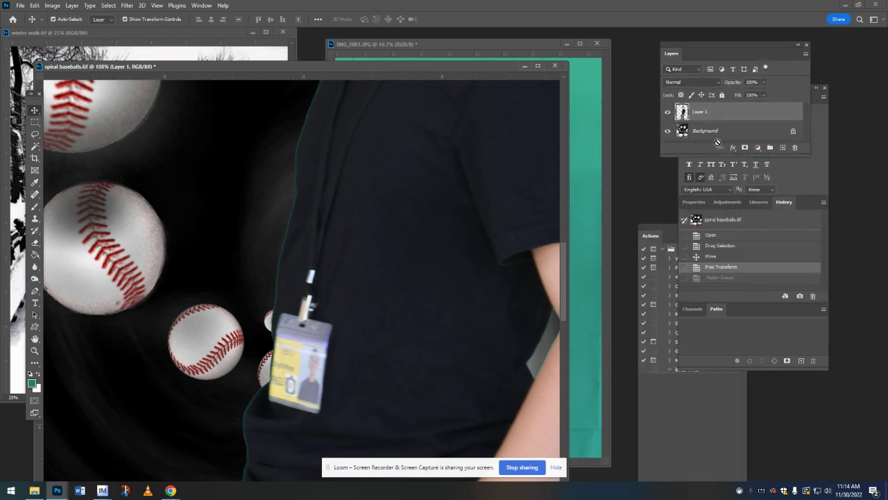
Toggle visibility of Layer 1 and Background to check the boy over the spiral
{"action": "left_click", "coordinate": [668, 112]}
{"action": "left_click", "coordinate": [667, 112]}
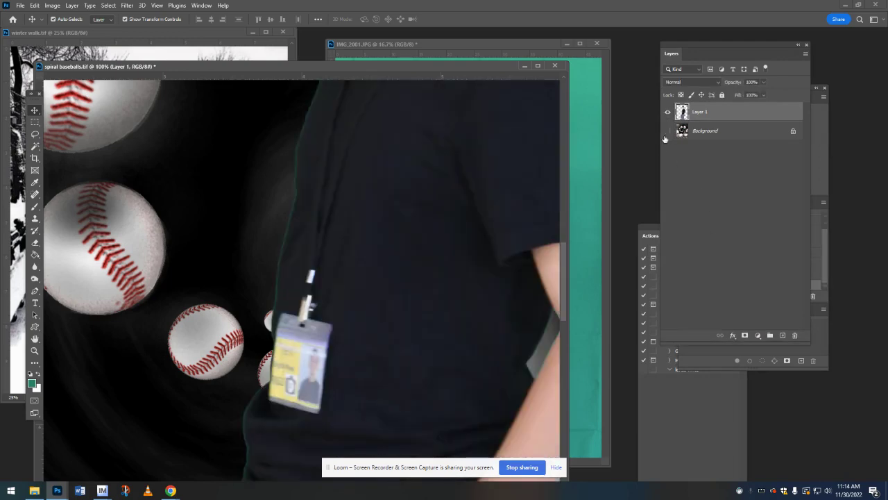
{"action": "left_click", "coordinate": [667, 131]}
{"action": "left_click", "coordinate": [668, 130]}
{"action": "left_click", "coordinate": [667, 113]}
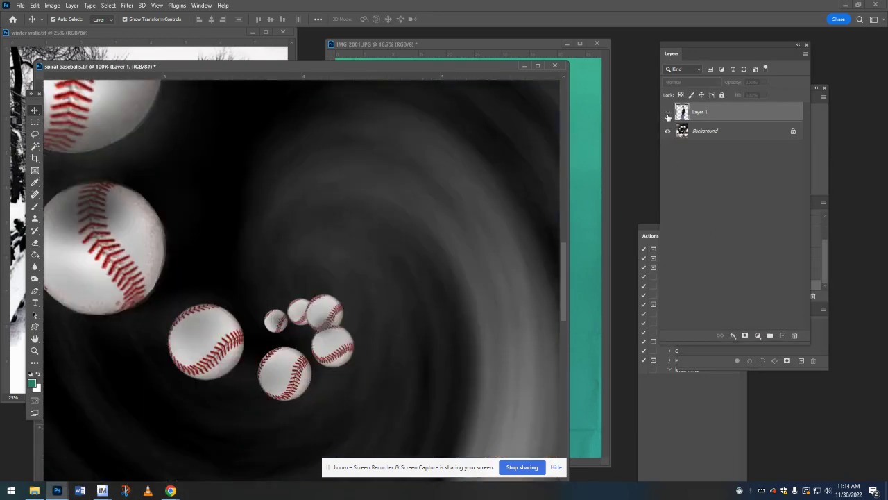
{"action": "left_click", "coordinate": [668, 112]}
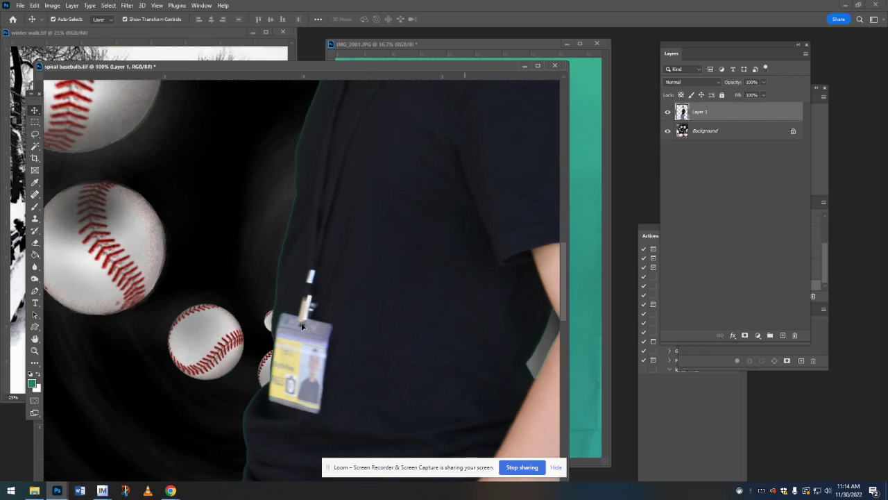
Erase green fringe along the boy's edge with a smaller Eraser brush
{"action": "left_click", "coordinate": [34, 242]}
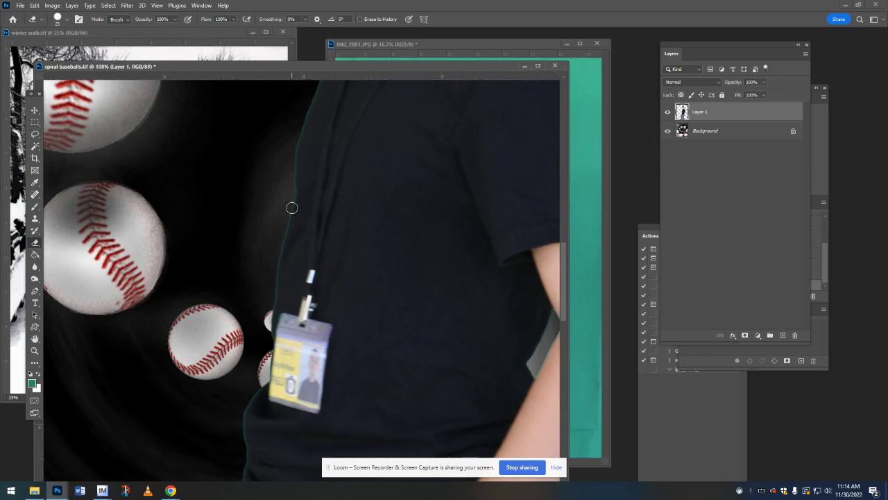
{"action": "key", "text": "bracketleft"}
{"action": "key", "text": "bracketleft"}
{"action": "key", "text": "bracketleft"}
{"action": "key", "text": "bracketleft"}
{"action": "scroll", "coordinate": [292, 196], "scroll_direction": "up", "scroll_amount": 8}
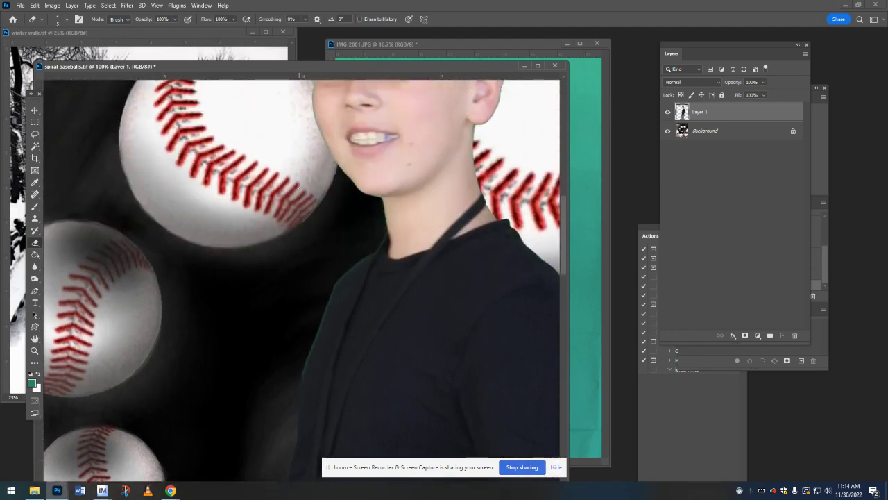
{"action": "scroll", "coordinate": [300, 188], "scroll_direction": "up", "scroll_amount": 5}
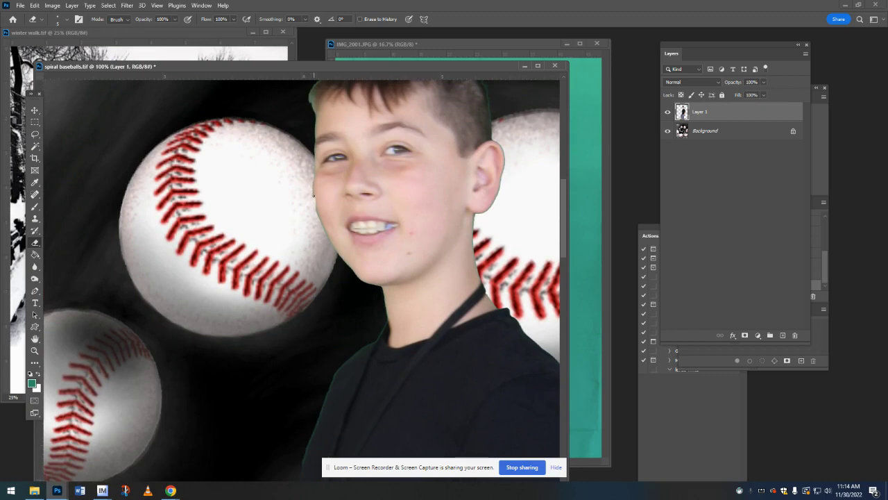
{"action": "left_click", "coordinate": [304, 202]}
{"action": "left_click", "coordinate": [315, 214]}
Review the eraser strokes in the History panel, then zoom out to see the whole composite
{"action": "left_click_drag", "start_coordinate": [691, 44], "coordinate": [669, 143]}
{"action": "left_click", "coordinate": [208, 7]}
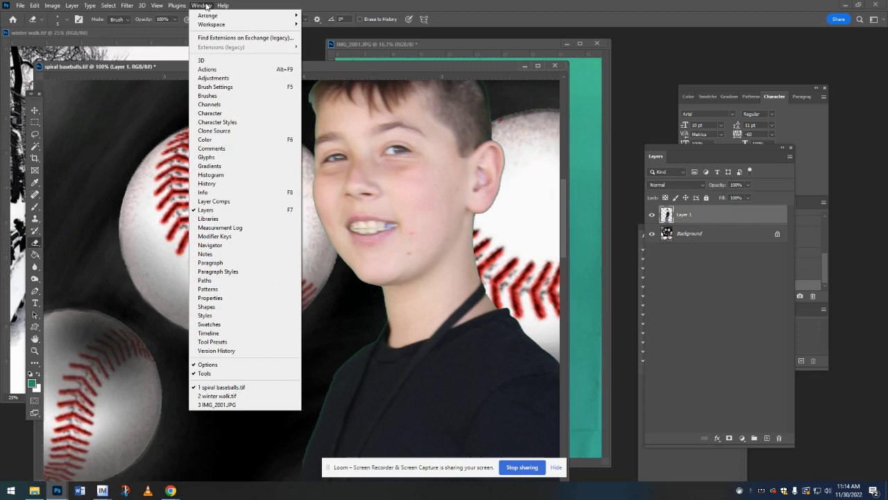
{"action": "left_click", "coordinate": [229, 185]}
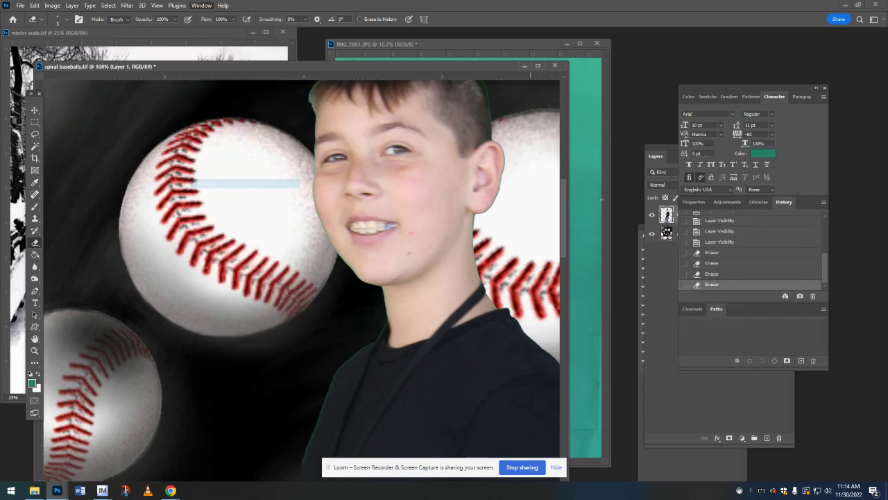
{"action": "left_click", "coordinate": [725, 272]}
{"action": "left_click", "coordinate": [725, 262]}
{"action": "left_click", "coordinate": [725, 251]}
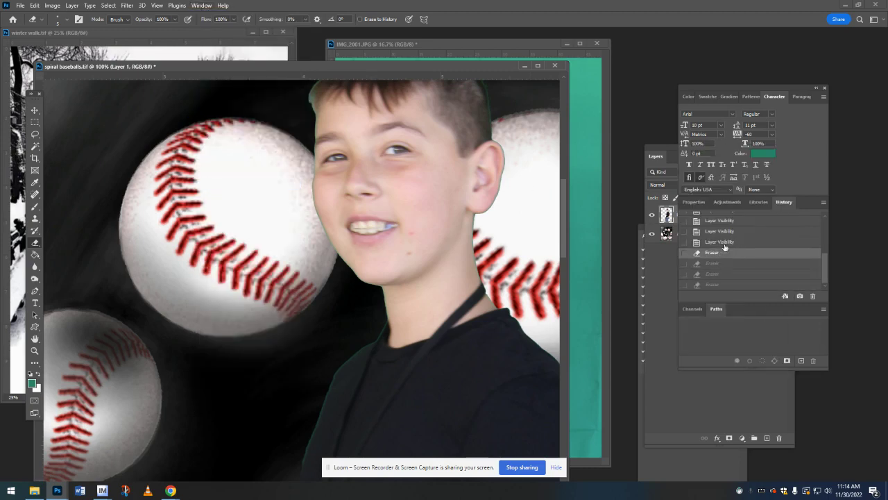
{"action": "left_click", "coordinate": [725, 273]}
{"action": "left_click", "coordinate": [727, 285]}
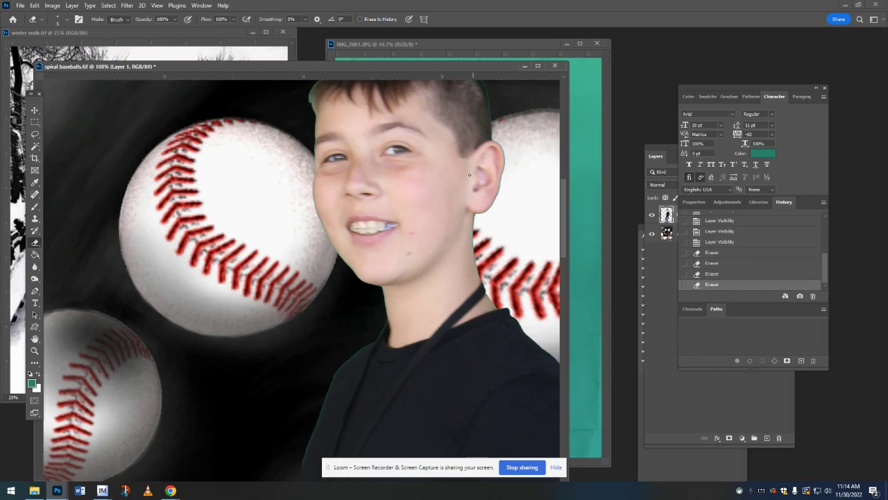
{"action": "key", "text": "ctrl+minus"}
{"action": "key", "text": "ctrl+minus"}
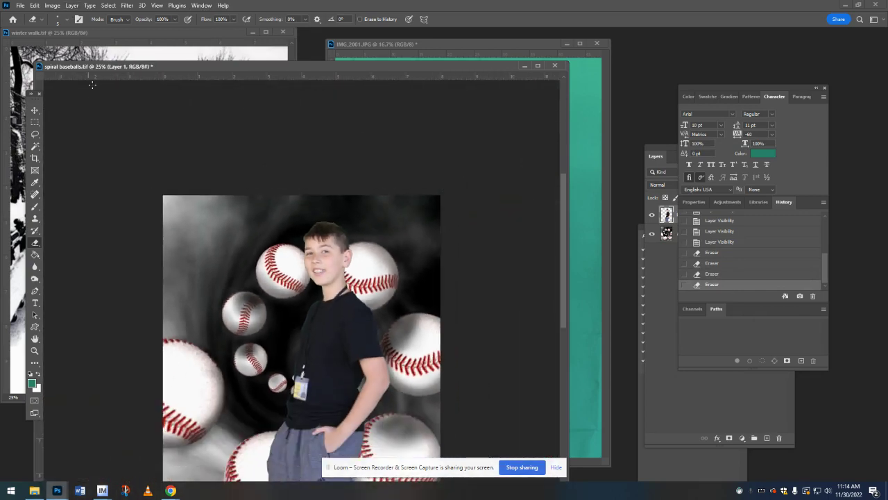
{"action": "left_click_drag", "start_coordinate": [88, 66], "coordinate": [298, 70]}
Drag the selected boy from IMG_2001.JPG into winter walk and enlarge the winter walk window
{"action": "left_click", "coordinate": [35, 111]}
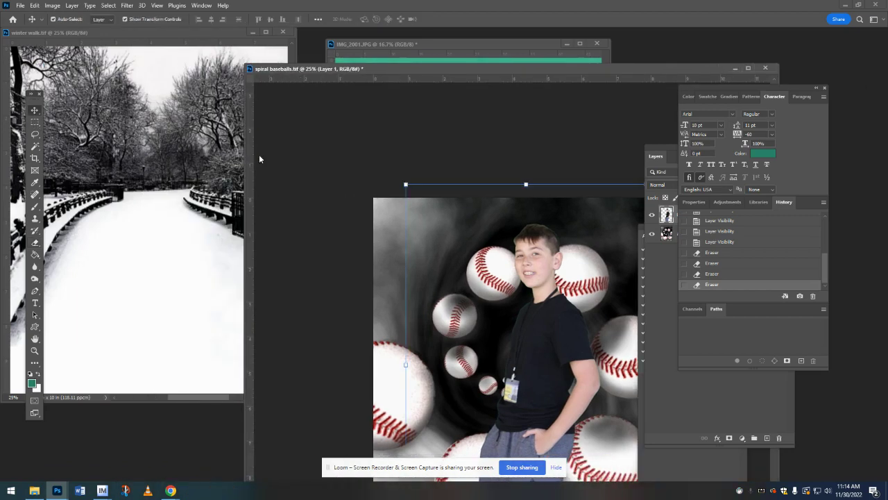
{"action": "left_click", "coordinate": [516, 49]}
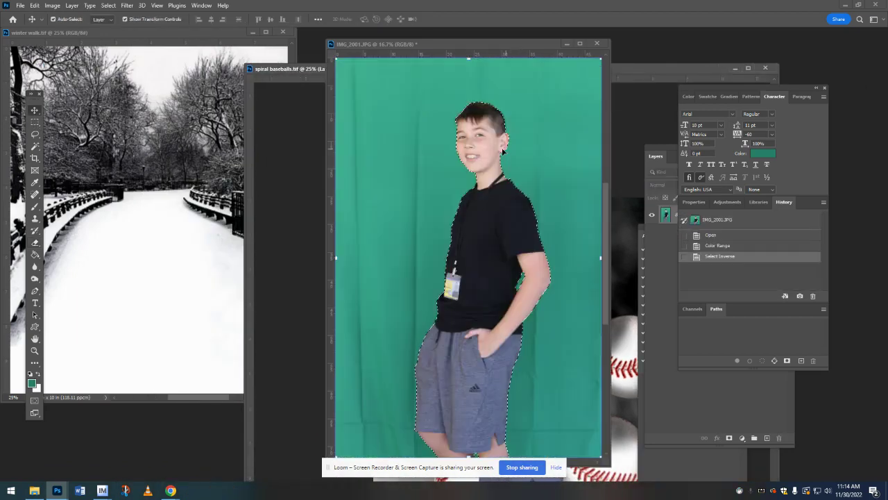
{"action": "left_click", "coordinate": [163, 149]}
{"action": "left_click_drag", "start_coordinate": [163, 150], "coordinate": [163, 150]}
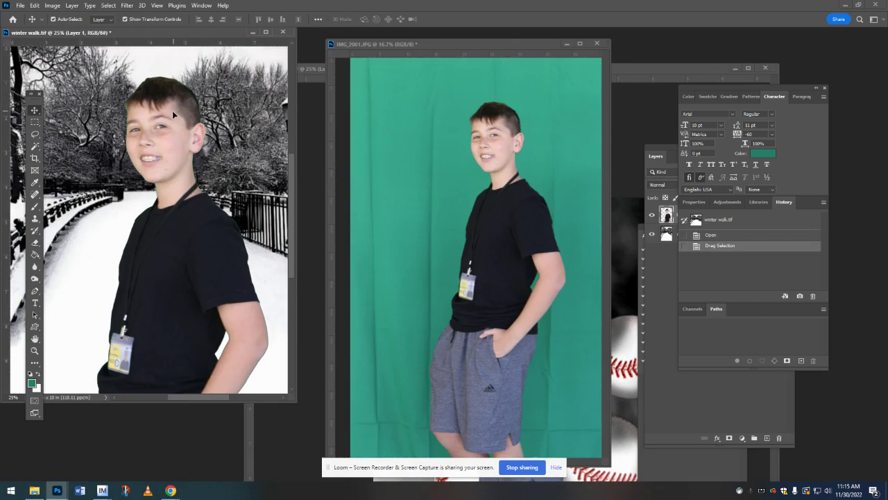
{"action": "left_click_drag", "start_coordinate": [172, 111], "coordinate": [161, 171]}
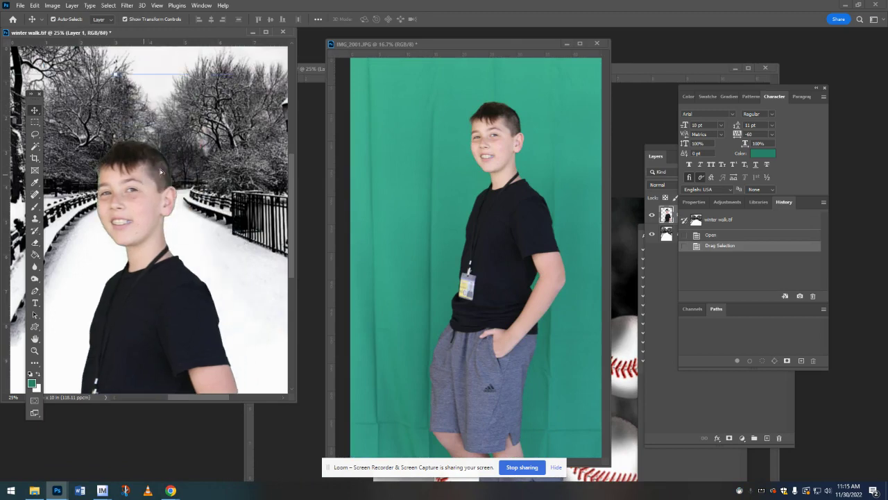
{"action": "left_click", "coordinate": [297, 401]}
{"action": "left_click", "coordinate": [292, 403]}
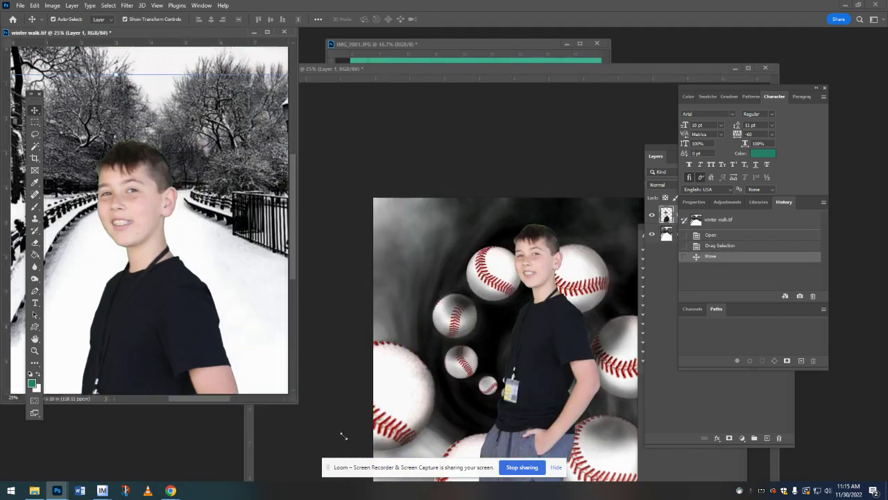
{"action": "left_click_drag", "start_coordinate": [343, 435], "coordinate": [494, 482]}
Scale the boy down to about 54% width and position him on the snowy path
{"action": "key", "text": "ctrl+t"}
{"action": "left_click_drag", "start_coordinate": [412, 115], "coordinate": [343, 284]}
{"action": "left_click_drag", "start_coordinate": [238, 360], "coordinate": [303, 153]}
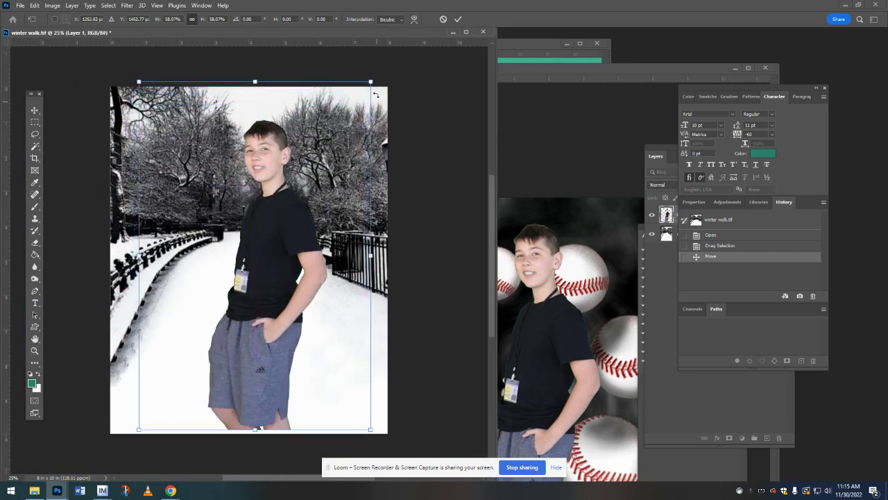
{"action": "left_click_drag", "start_coordinate": [376, 94], "coordinate": [355, 106]}
{"action": "mouse_move", "coordinate": [260, 170]}
{"action": "left_mouse_down"}
{"action": "mouse_move", "coordinate": [263, 179]}
{"action": "mouse_move", "coordinate": [250, 176]}
{"action": "left_mouse_up"}
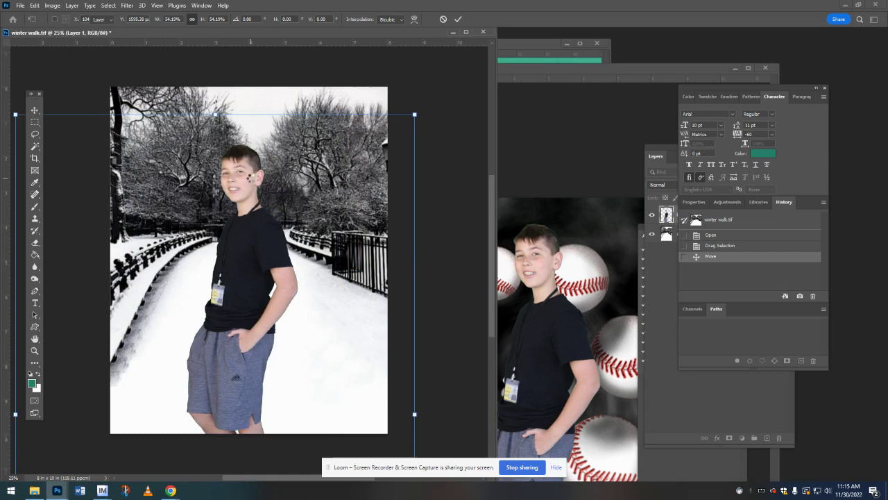
{"action": "key", "text": "Return"}
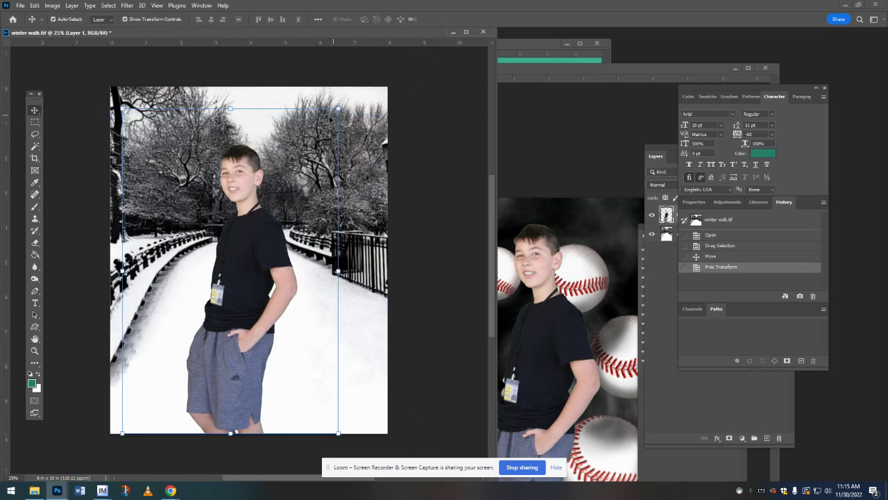
Enlarge the boy to about 105%, nudge him right, and bring IMG_2001.JPG back to front
{"action": "left_click_drag", "start_coordinate": [338, 110], "coordinate": [349, 92]}
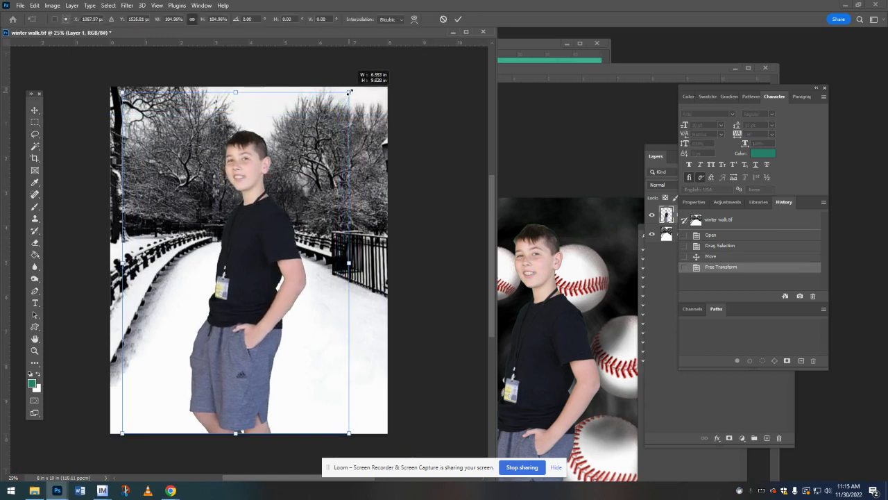
{"action": "key", "text": "Return"}
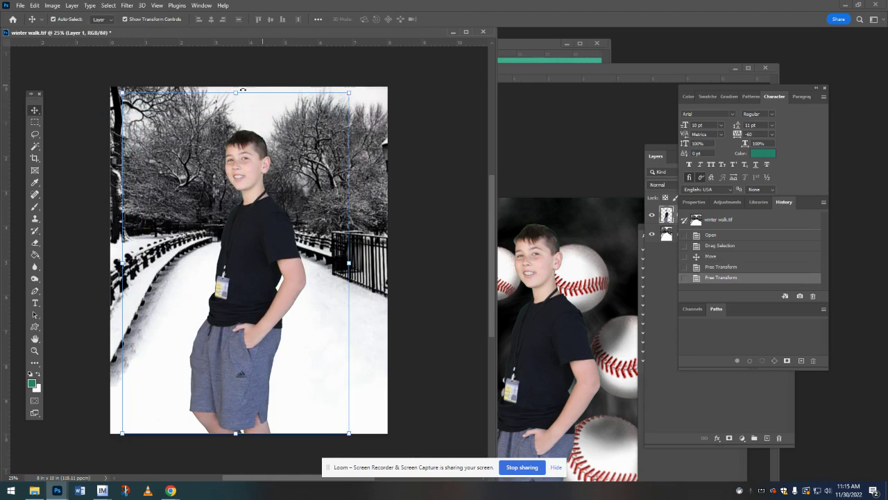
{"action": "left_click_drag", "start_coordinate": [250, 135], "coordinate": [259, 140]}
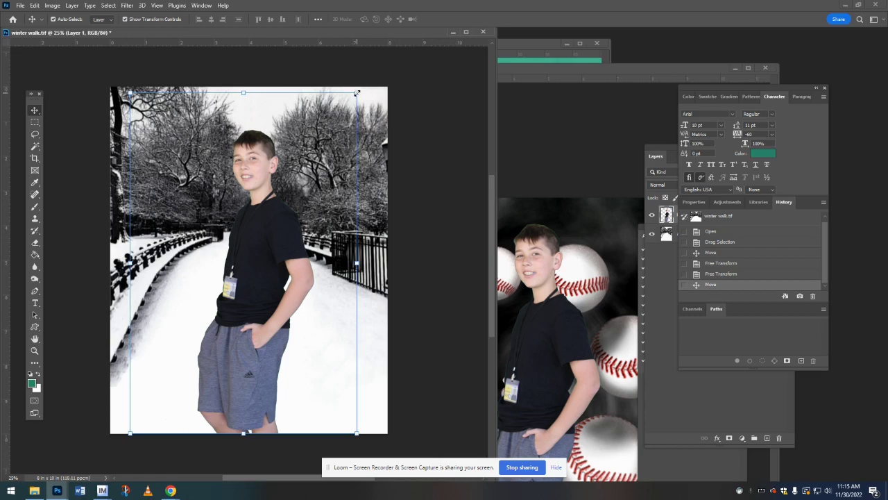
{"action": "left_click_drag", "start_coordinate": [356, 92], "coordinate": [366, 88]}
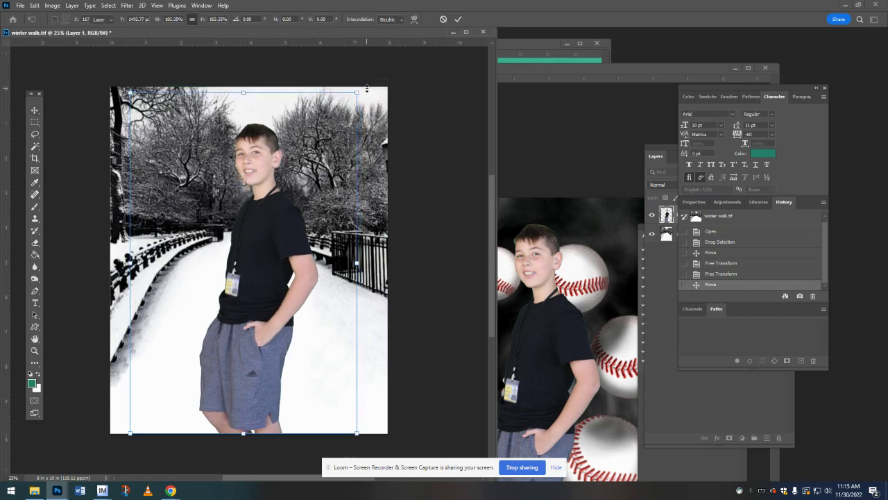
{"action": "key", "text": "Return"}
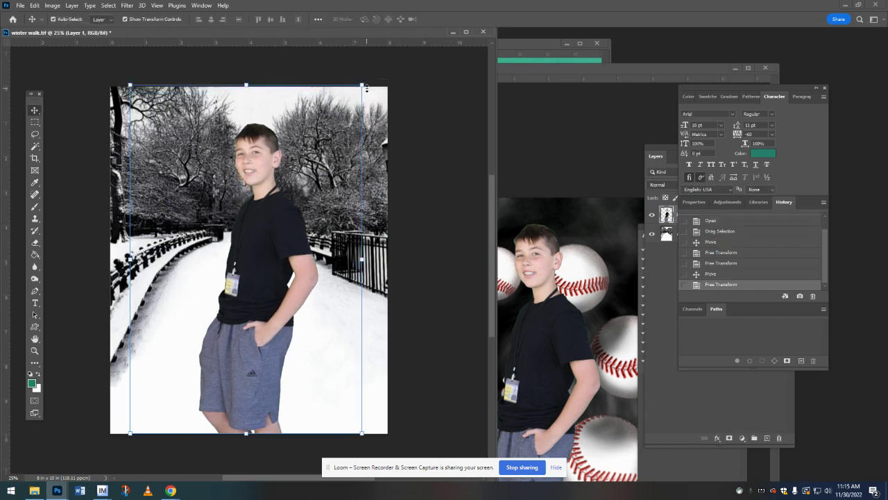
{"action": "left_click", "coordinate": [535, 40]}
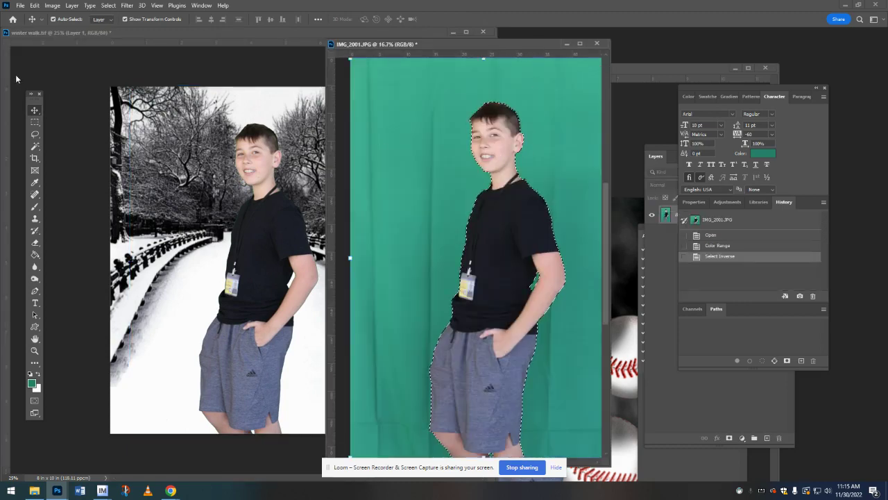
{"action": "key", "text": "ctrl+r"}
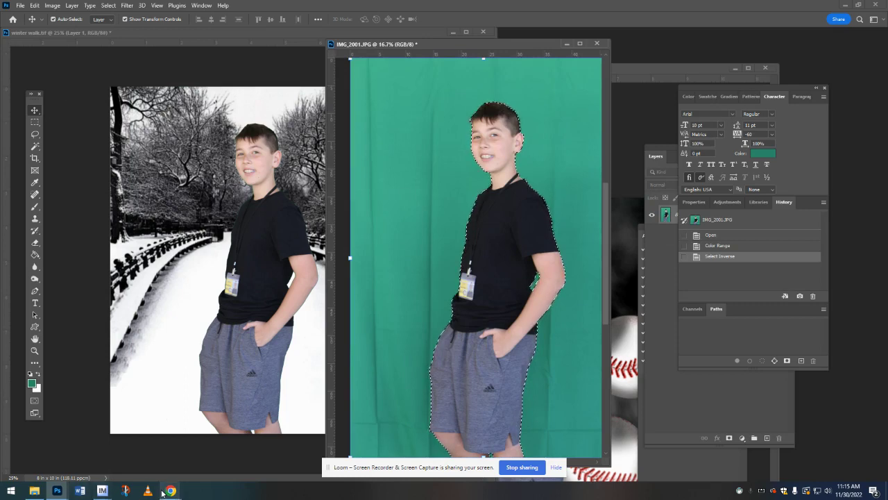
{"action": "mouse_move", "coordinate": [166, 492]}
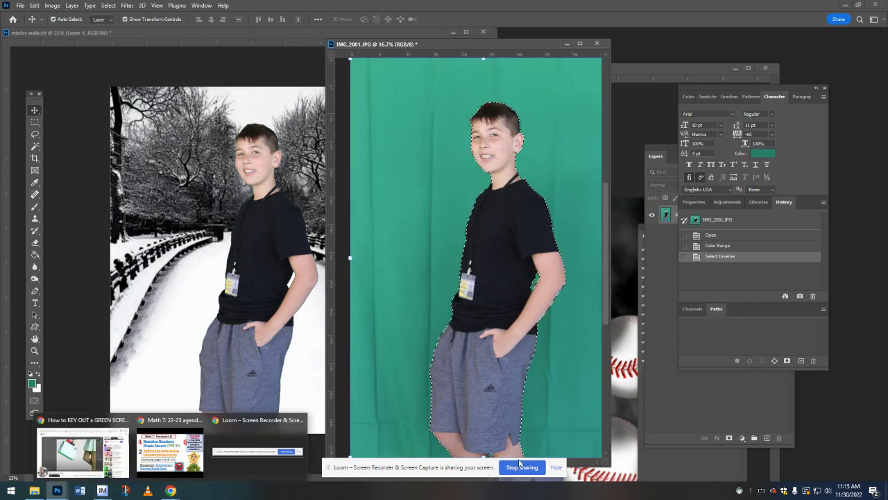